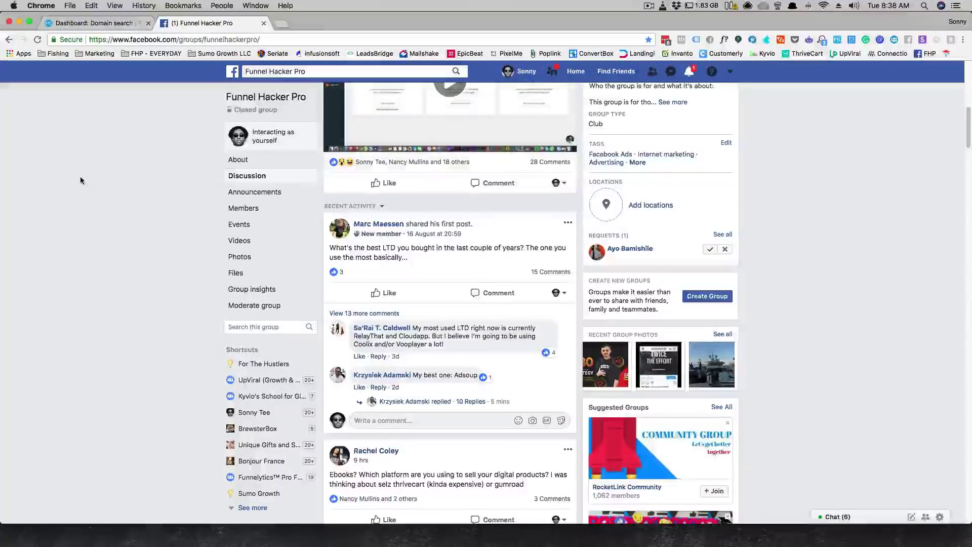
Scroll through the Funnel Hacker Pro group's cover and Discussion feed announcements
{"action": "scroll", "coordinate": [77, 201], "scroll_direction": "up", "scroll_amount": 1}
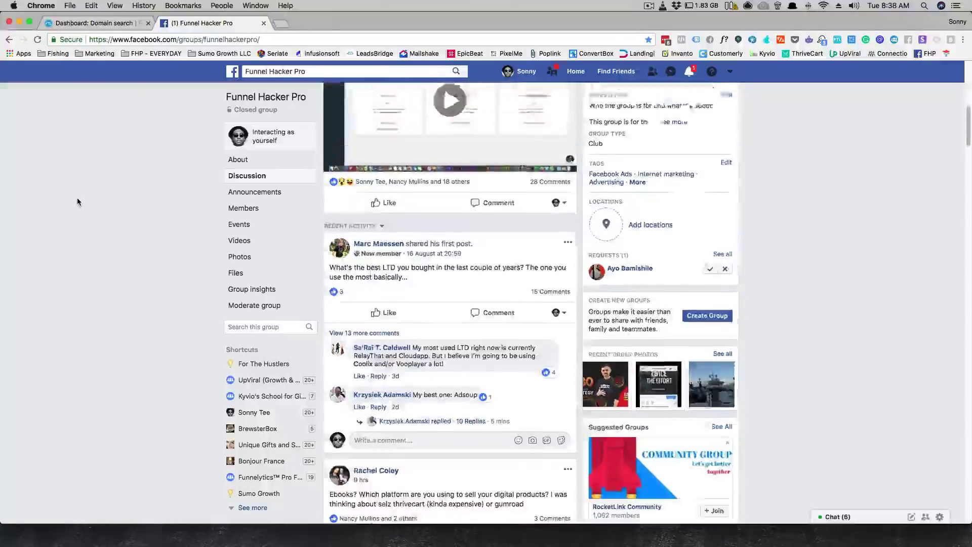
{"action": "scroll", "coordinate": [78, 201], "scroll_direction": "up", "scroll_amount": 10}
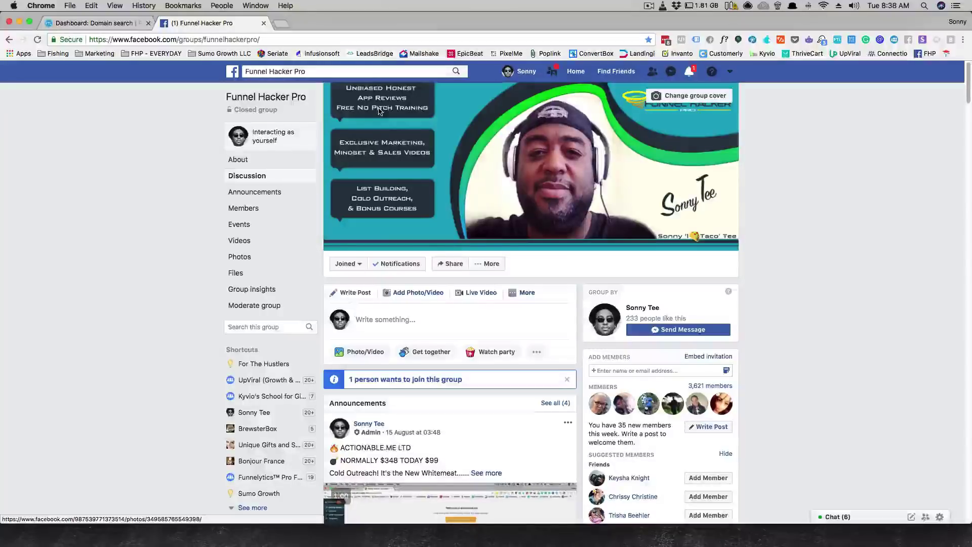
{"action": "scroll", "coordinate": [352, 196], "scroll_direction": "down", "scroll_amount": 4}
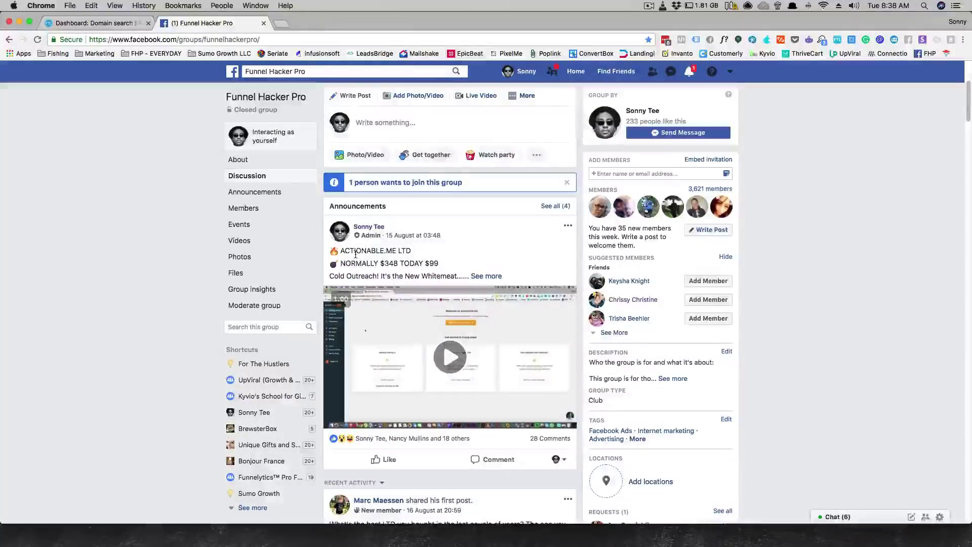
{"action": "scroll", "coordinate": [356, 254], "scroll_direction": "up", "scroll_amount": 4}
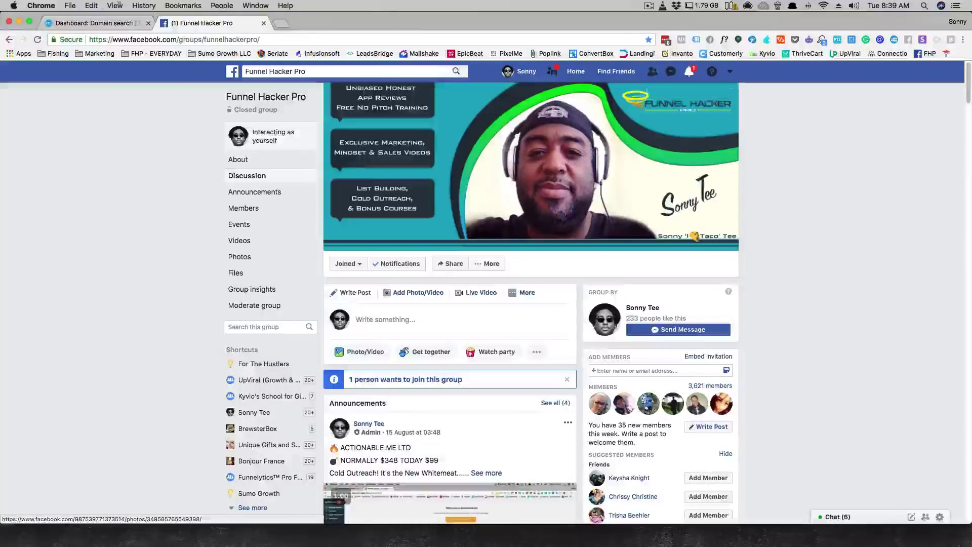
Switch to FindThatLead and view the Prospector Manager's saved lists, like London_CEO_Technology
{"action": "left_click", "coordinate": [79, 24]}
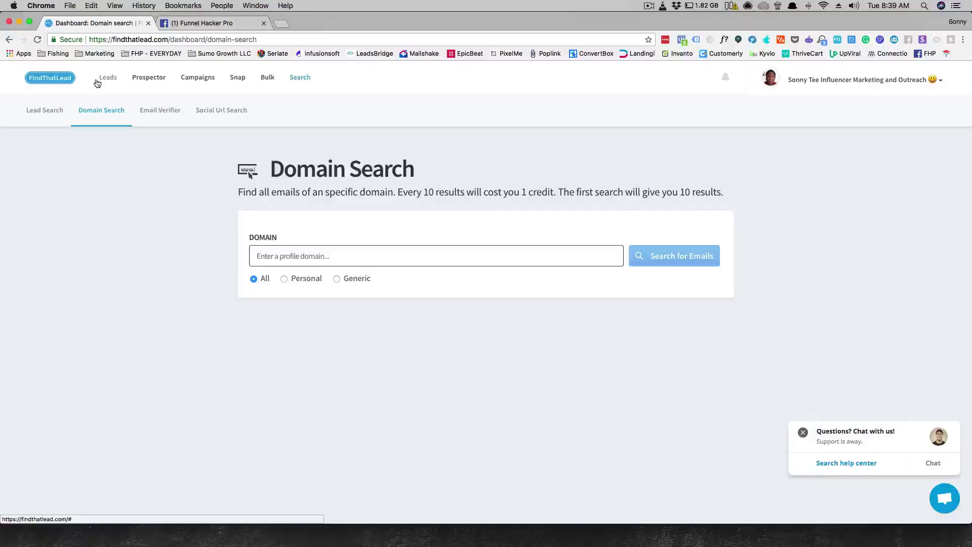
{"action": "left_click", "coordinate": [39, 115]}
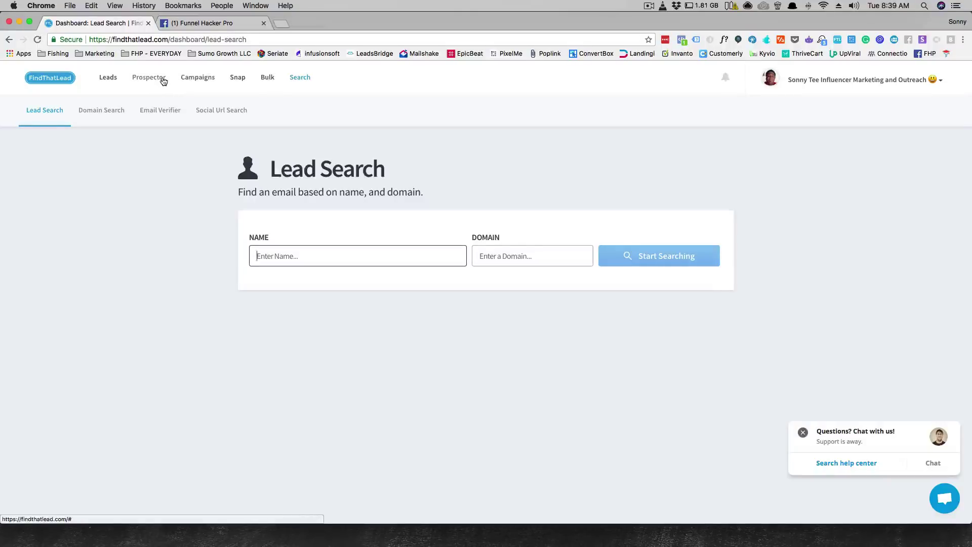
{"action": "left_click", "coordinate": [163, 80]}
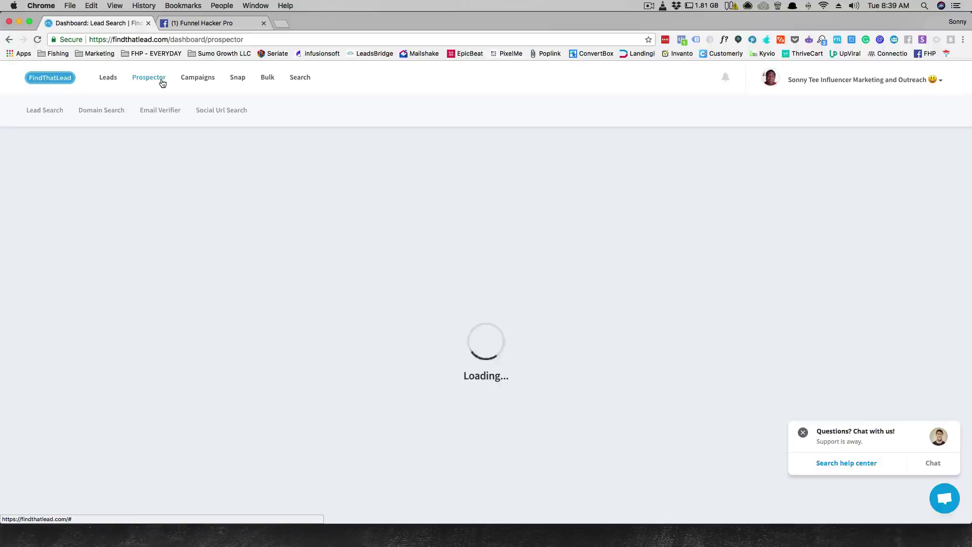
{"action": "scroll", "coordinate": [190, 186], "scroll_direction": "down", "scroll_amount": 1}
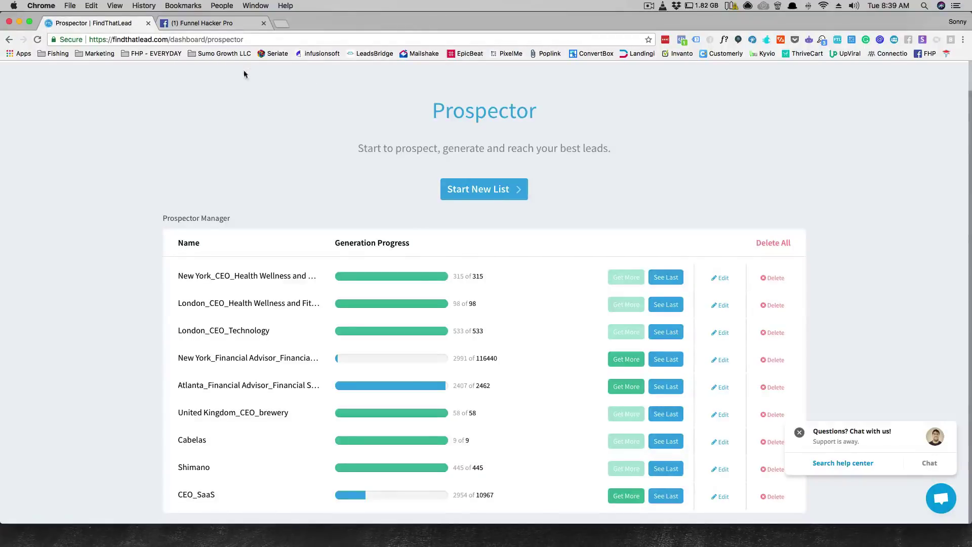
{"action": "scroll", "coordinate": [211, 153], "scroll_direction": "up", "scroll_amount": 1}
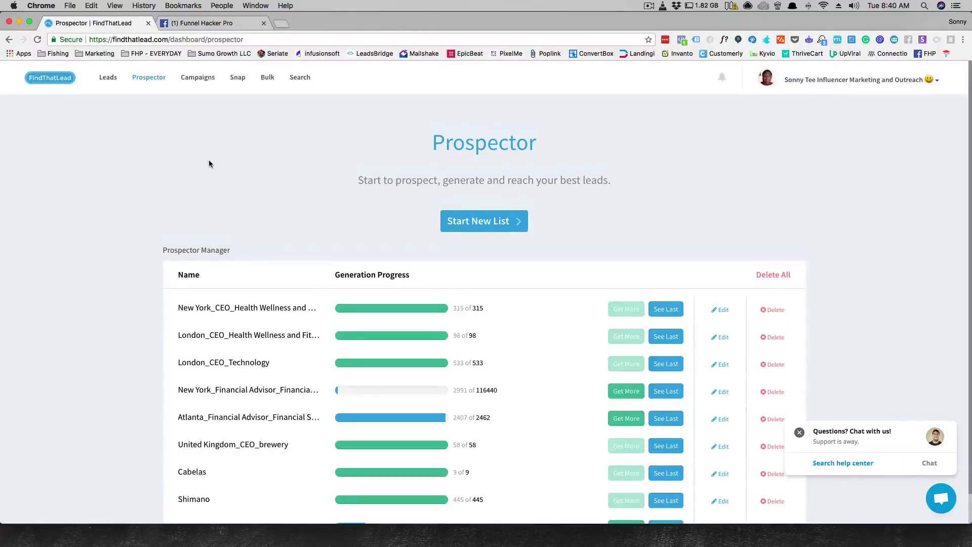
{"action": "left_click", "coordinate": [198, 80]}
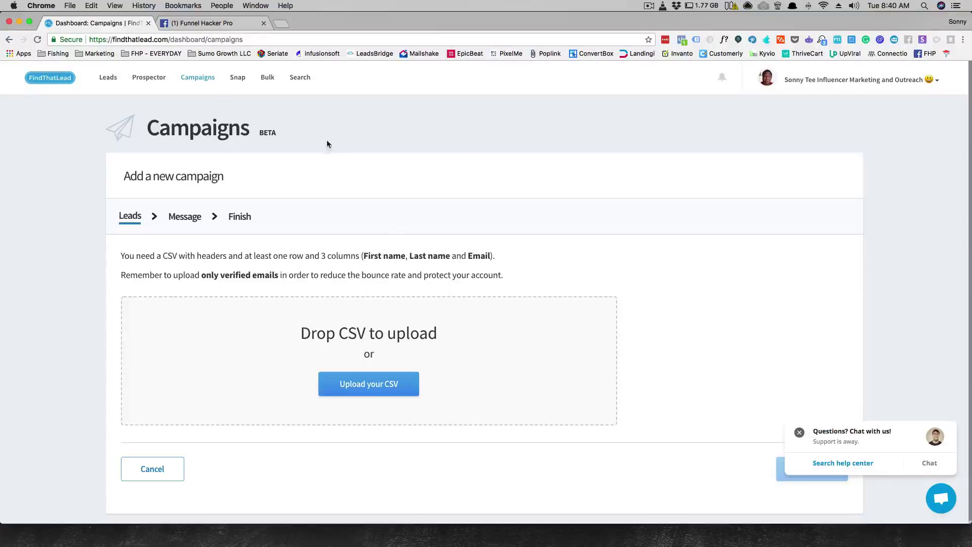
{"action": "left_click", "coordinate": [243, 83]}
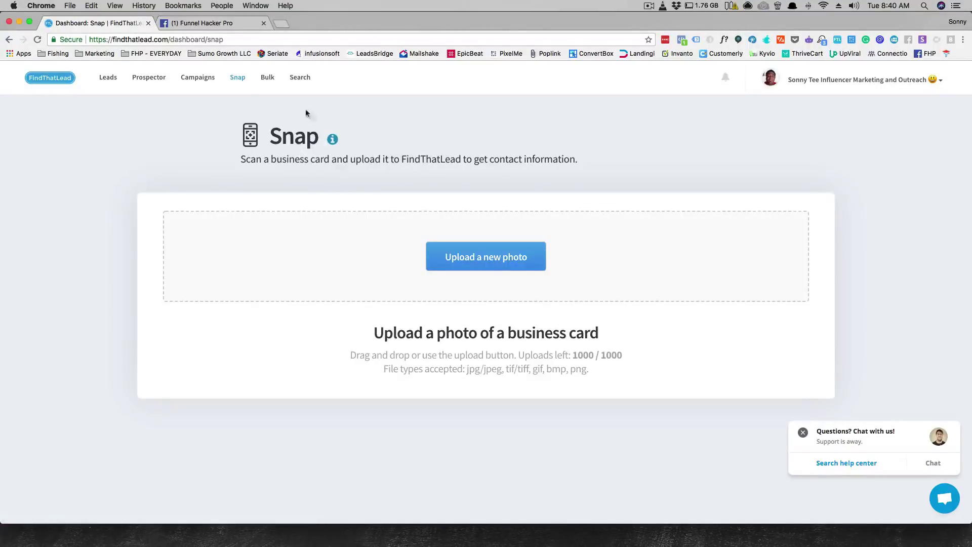
{"action": "left_click", "coordinate": [267, 78]}
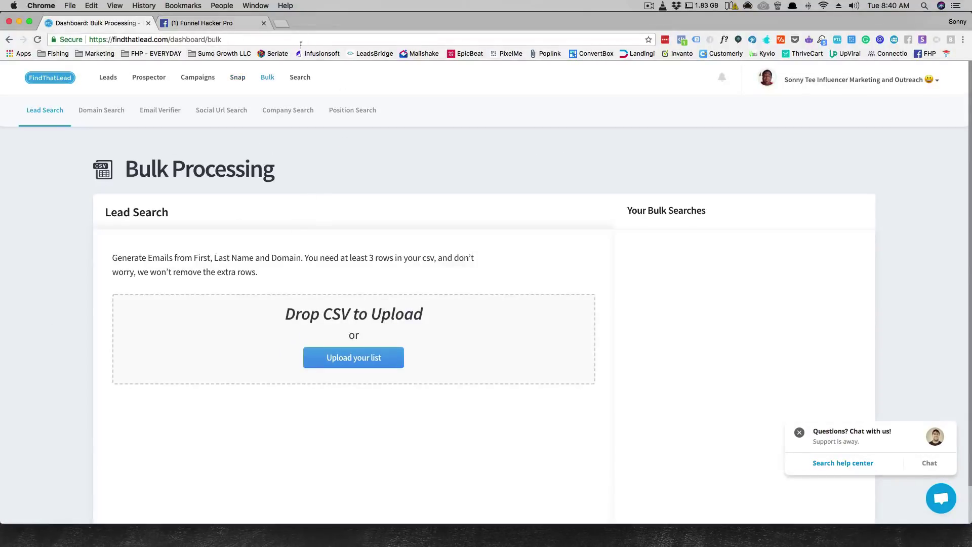
{"action": "left_click", "coordinate": [109, 112]}
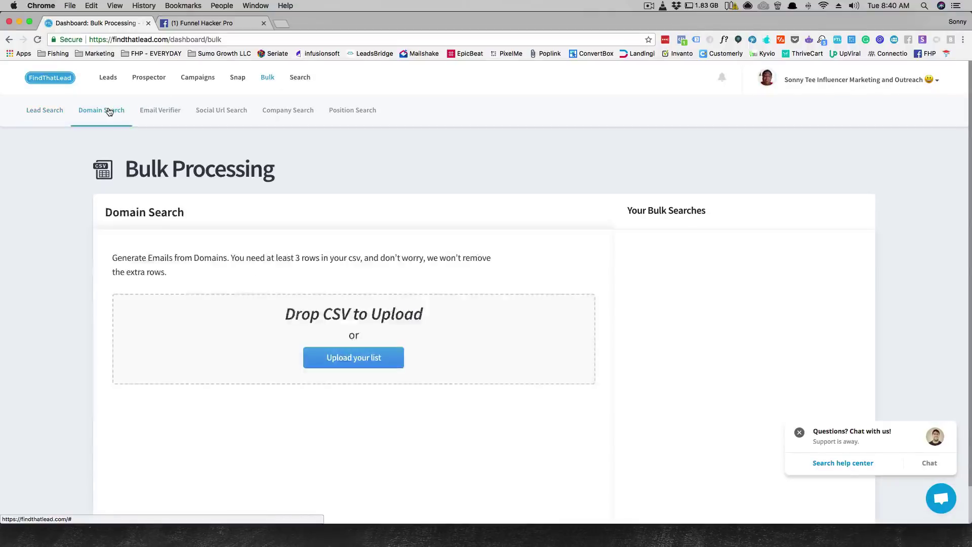
{"action": "left_click", "coordinate": [157, 112]}
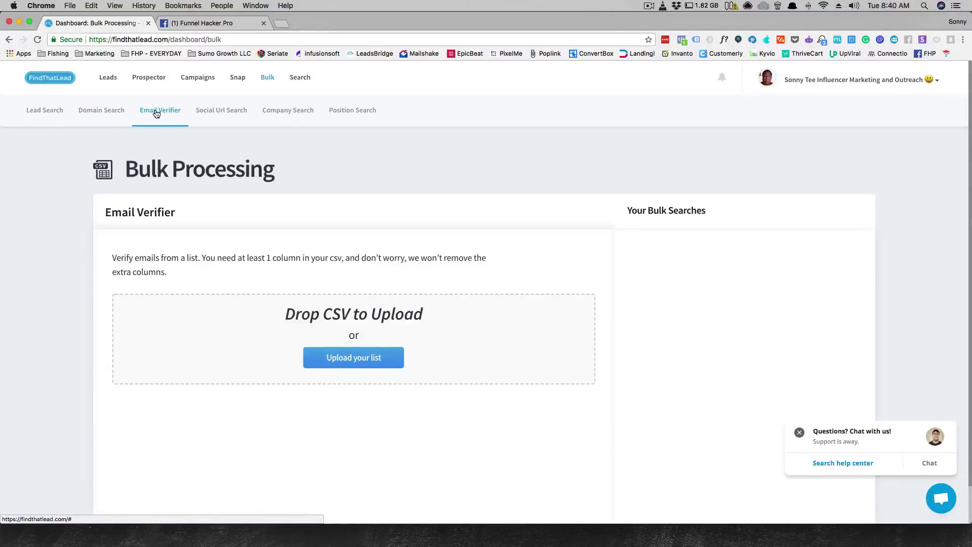
{"action": "left_click", "coordinate": [221, 119]}
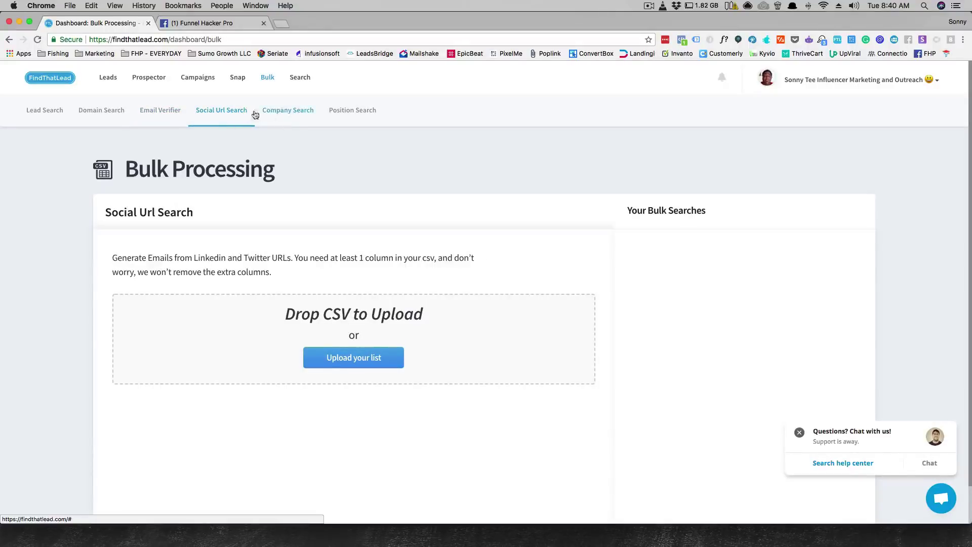
{"action": "left_click", "coordinate": [288, 116]}
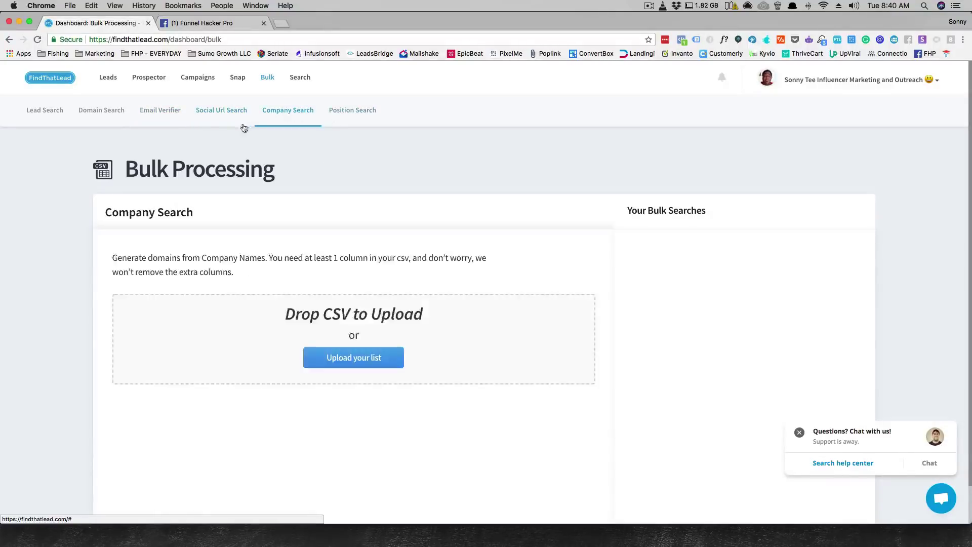
{"action": "left_click", "coordinate": [100, 82]}
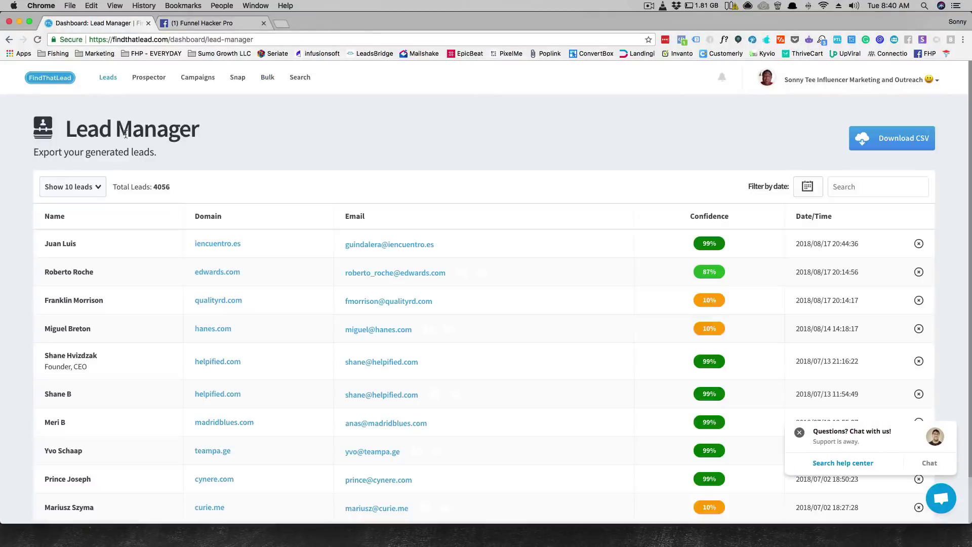
Start a new Prospector list using Company Industry as the targeting criterion
{"action": "left_click", "coordinate": [143, 81]}
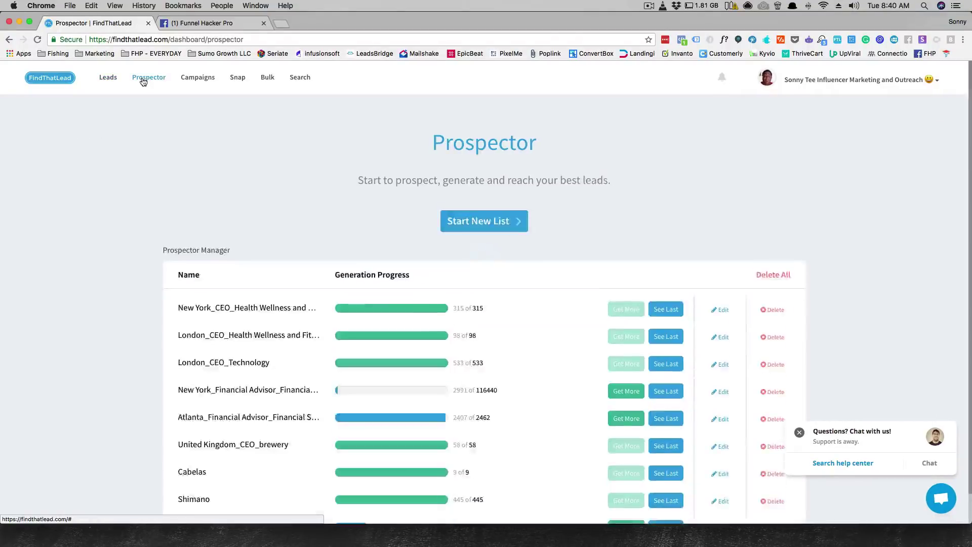
{"action": "left_click", "coordinate": [460, 221]}
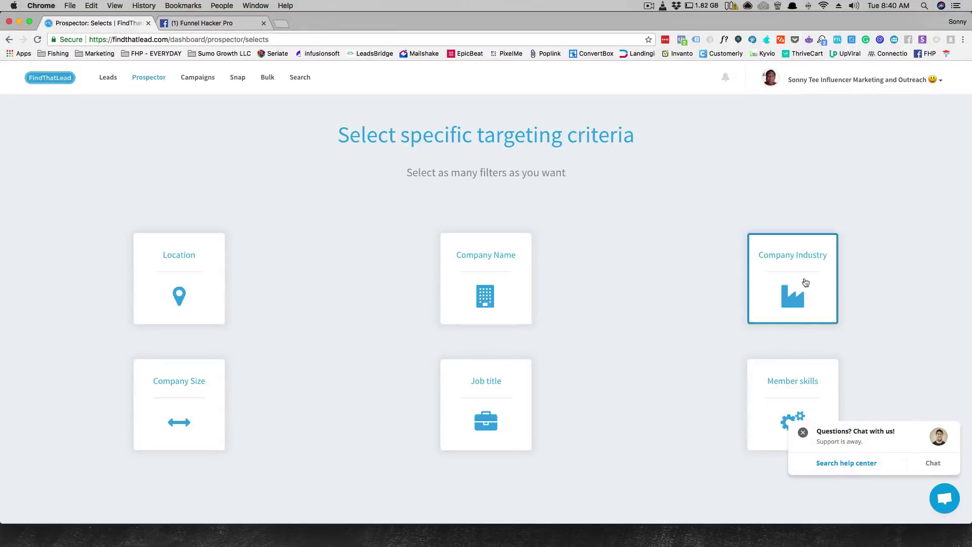
{"action": "left_click", "coordinate": [790, 282]}
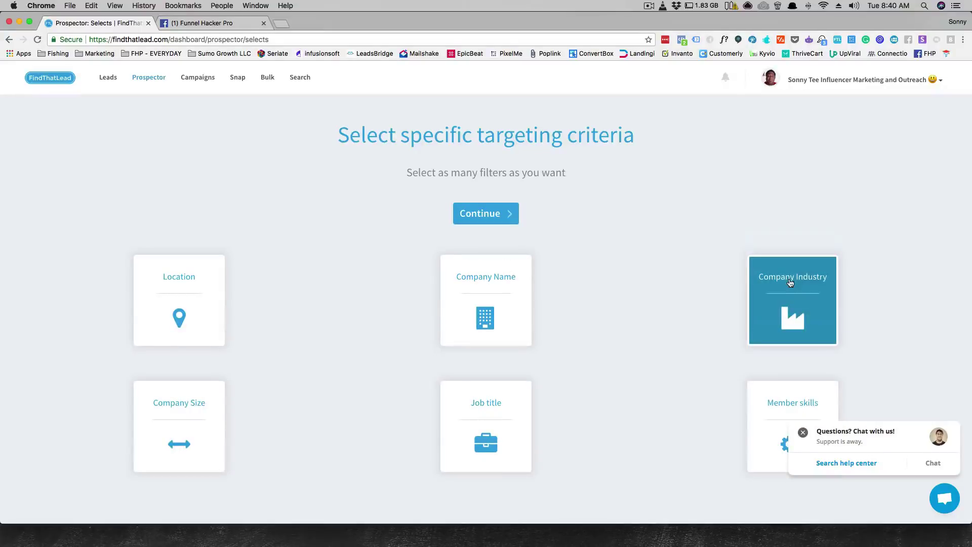
{"action": "left_click", "coordinate": [495, 220]}
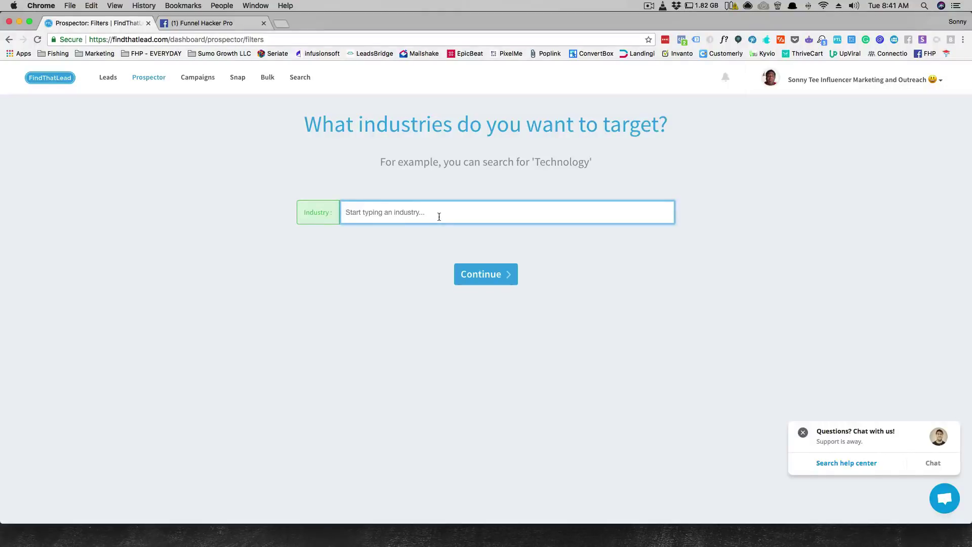
Set the industry filter to Machinery only, removing Sales, and proceed to list naming
{"action": "type", "text": "a"}
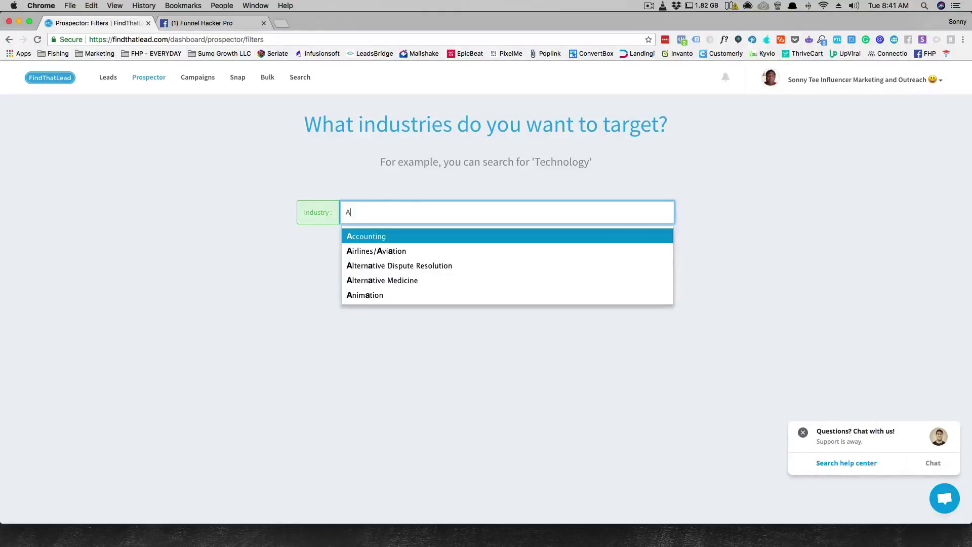
{"action": "key", "text": "BackSpace"}
{"action": "type", "text": "Sales"}
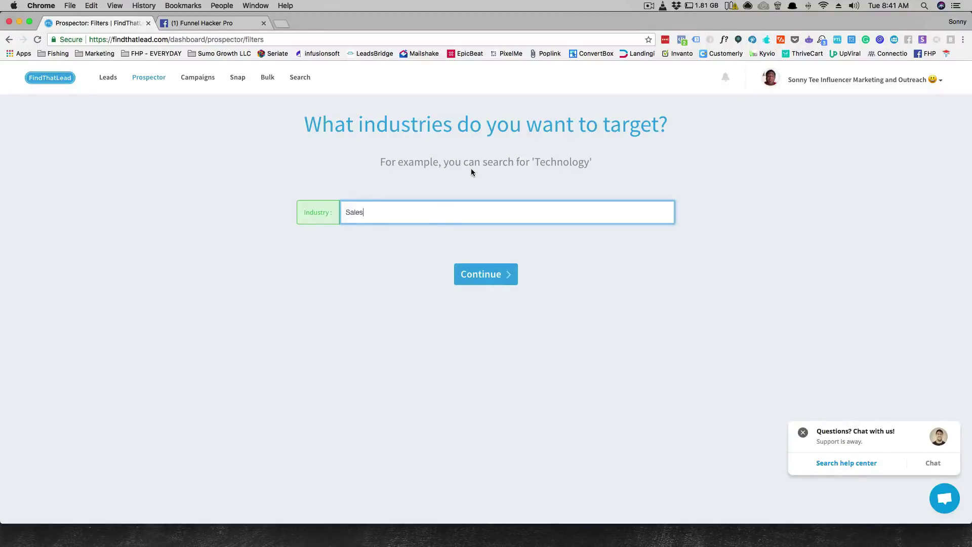
{"action": "key", "text": "Return"}
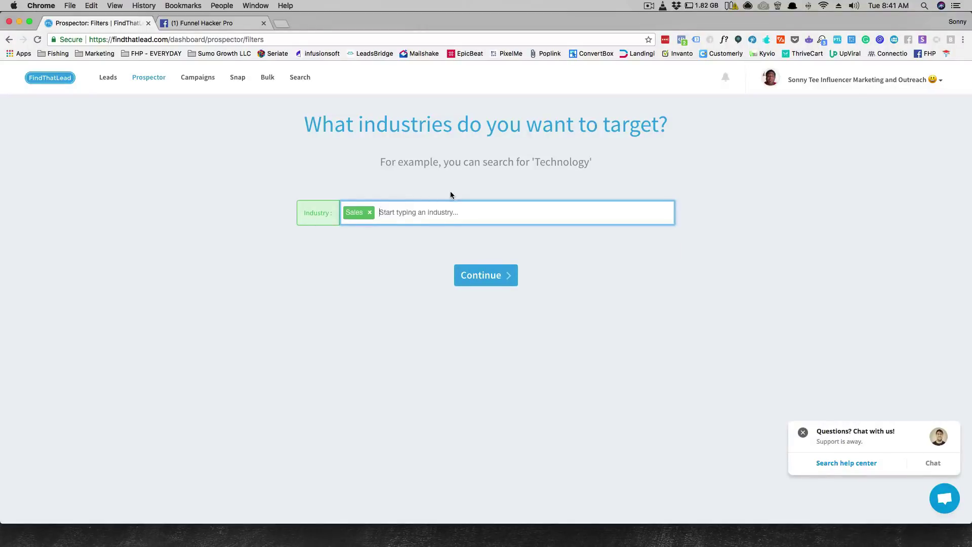
{"action": "type", "text": "Ma"}
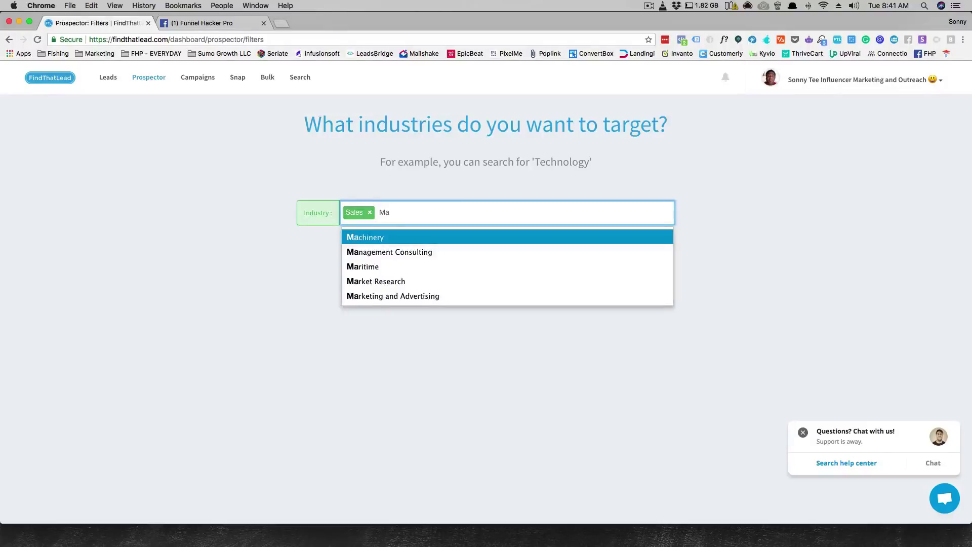
{"action": "left_click", "coordinate": [413, 238]}
{"action": "left_click", "coordinate": [370, 213]}
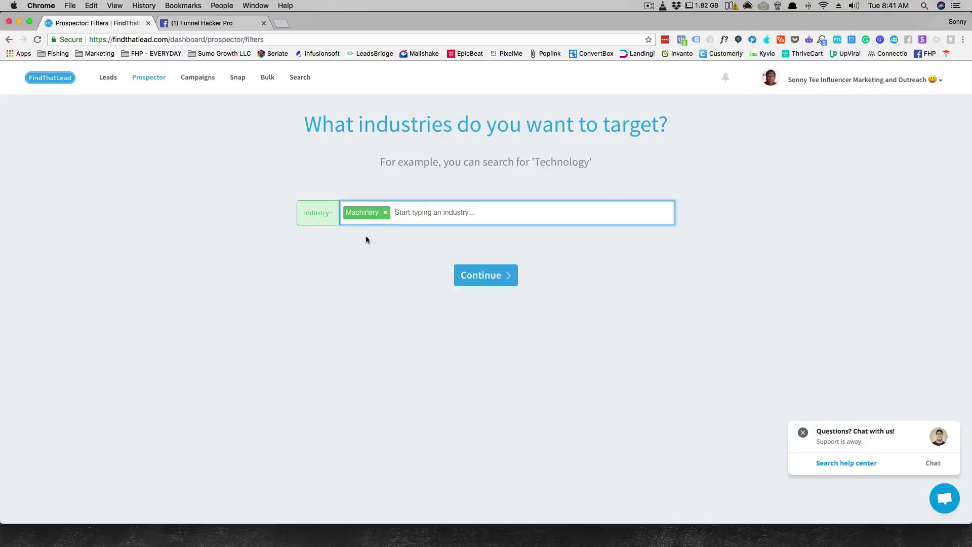
{"action": "left_click", "coordinate": [472, 273]}
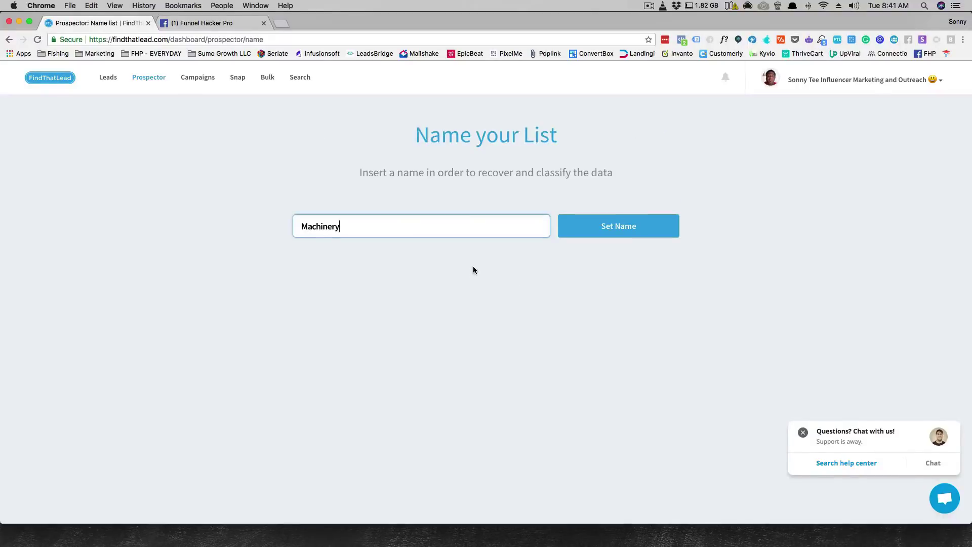
Run the Machinery search (2987 leads), then view the Lead Manager's 4056 generated leads
{"action": "left_click", "coordinate": [591, 226]}
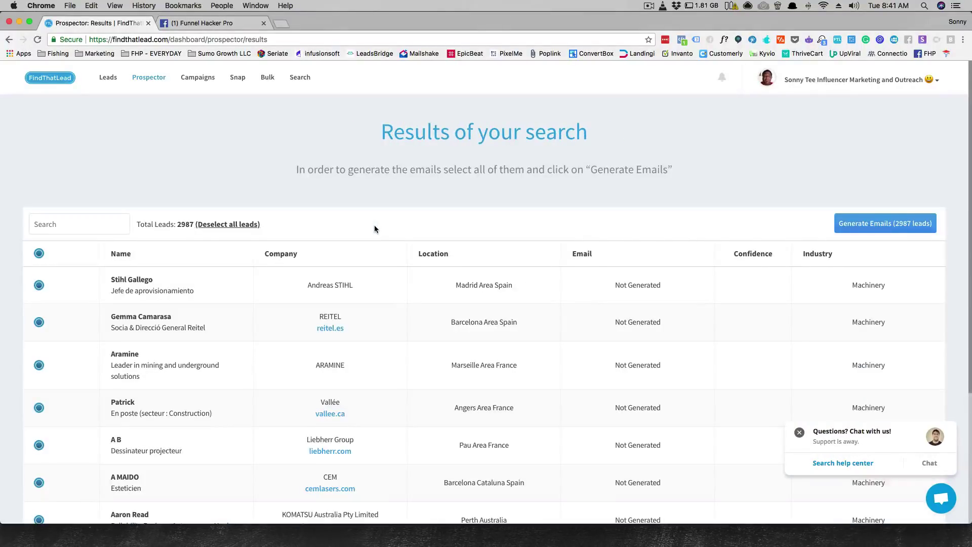
{"action": "scroll", "coordinate": [374, 225], "scroll_direction": "down", "scroll_amount": 5}
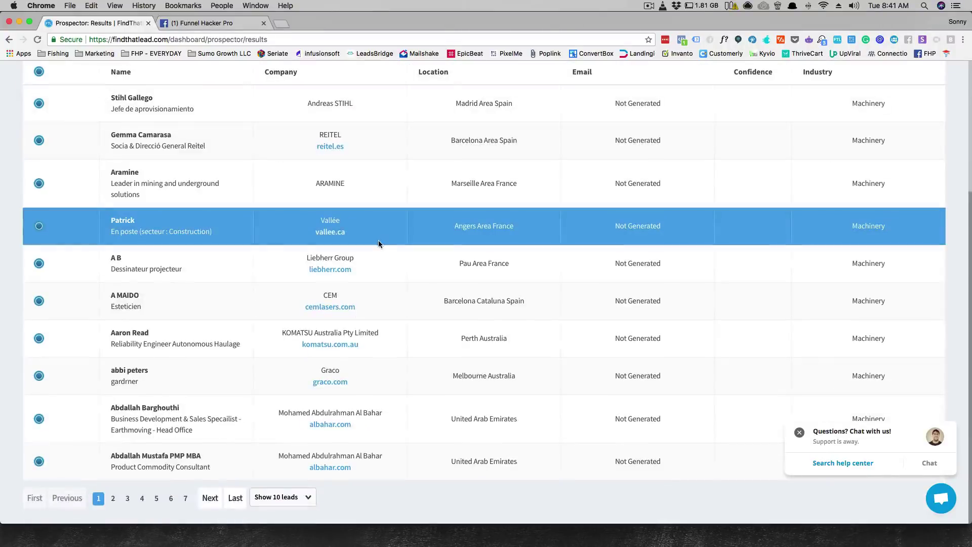
{"action": "scroll", "coordinate": [378, 240], "scroll_direction": "up", "scroll_amount": 5}
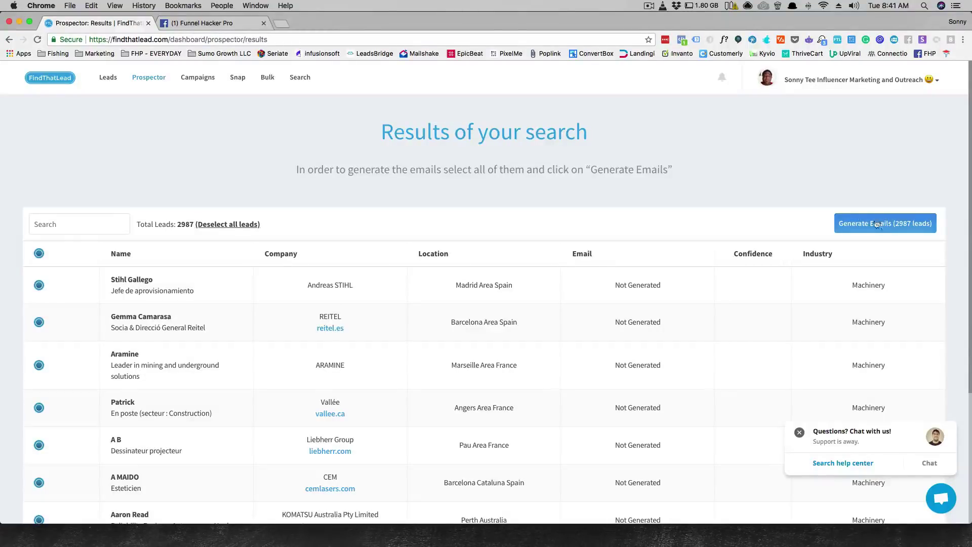
{"action": "left_click", "coordinate": [111, 79]}
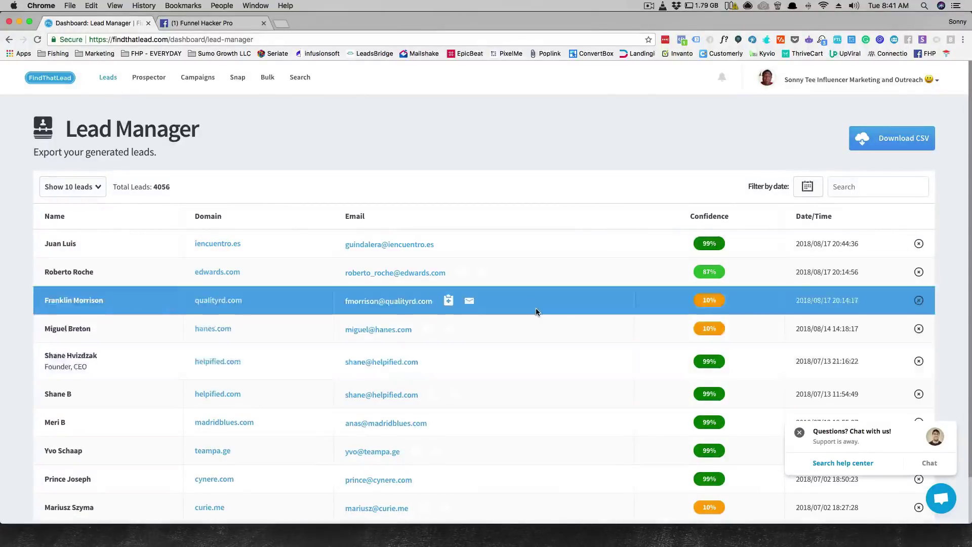
Browse generated leads pages 2 through 7, then return to the Prospector list overview
{"action": "scroll", "coordinate": [557, 309], "scroll_direction": "down", "scroll_amount": 2}
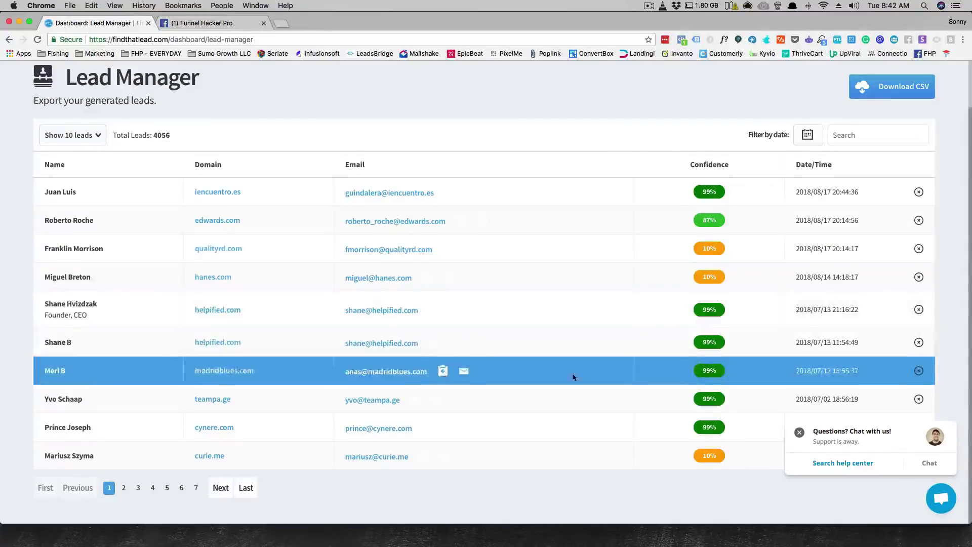
{"action": "left_click", "coordinate": [123, 488]}
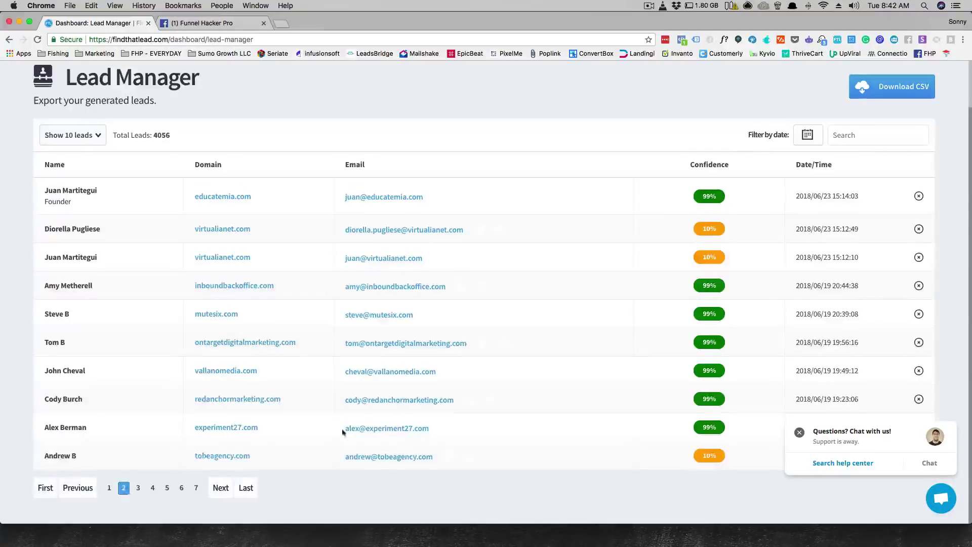
{"action": "left_click", "coordinate": [137, 487]}
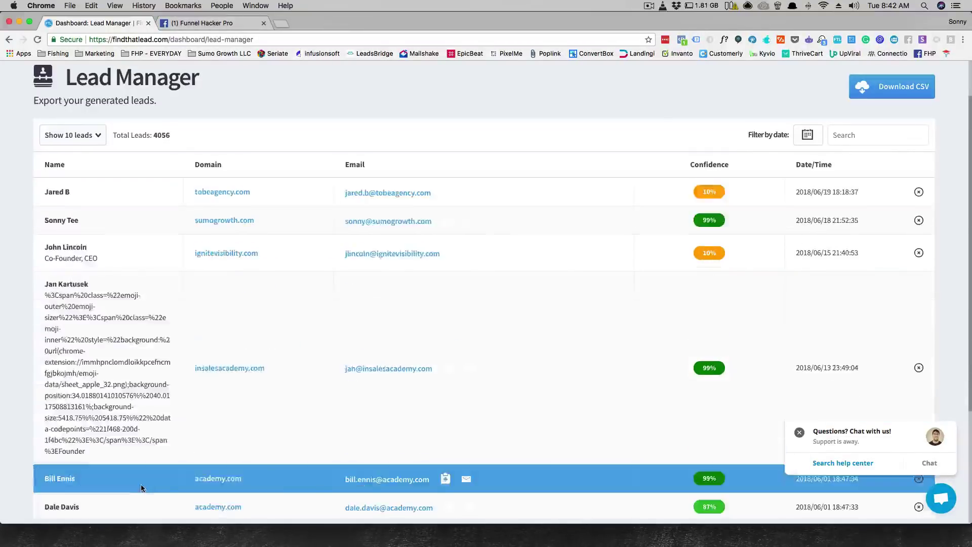
{"action": "scroll", "coordinate": [681, 256], "scroll_direction": "down", "scroll_amount": 3}
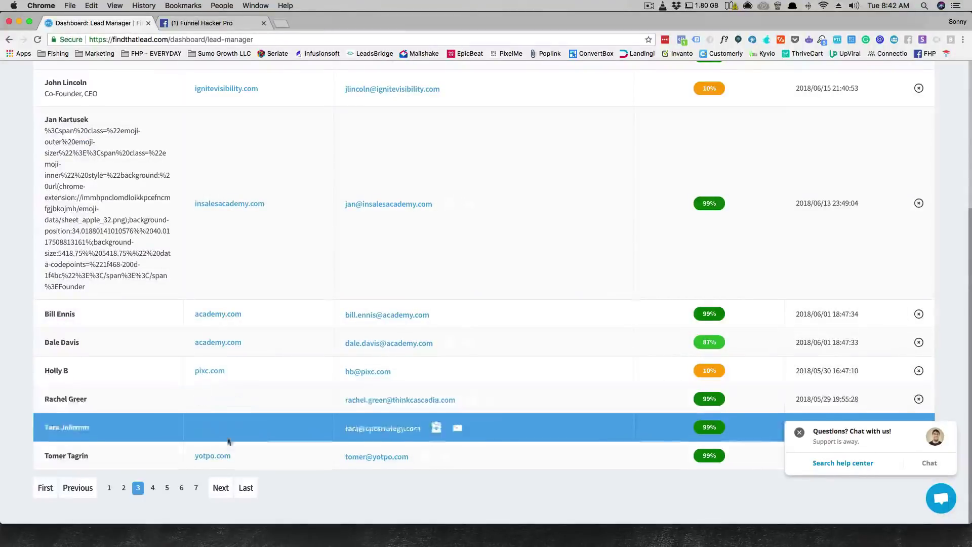
{"action": "left_click", "coordinate": [153, 489]}
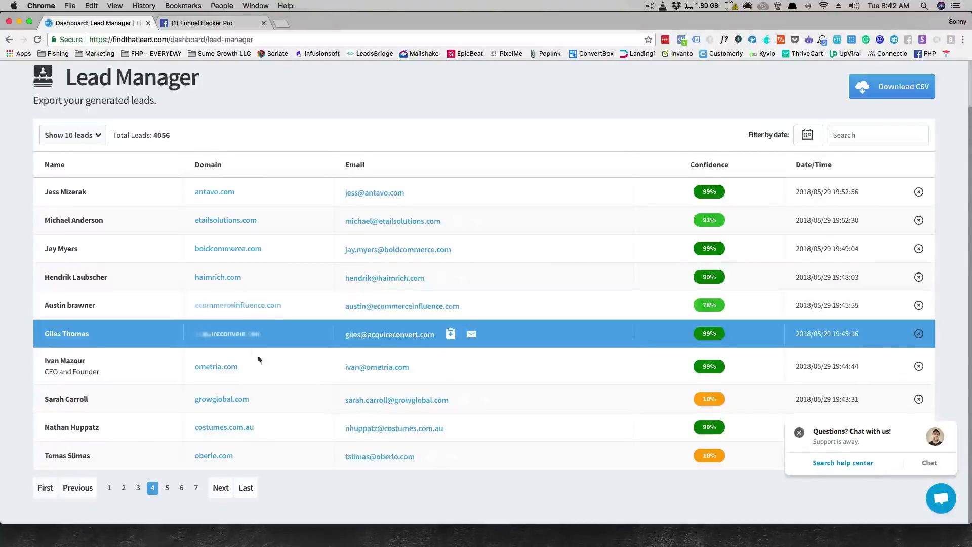
{"action": "left_click", "coordinate": [167, 487]}
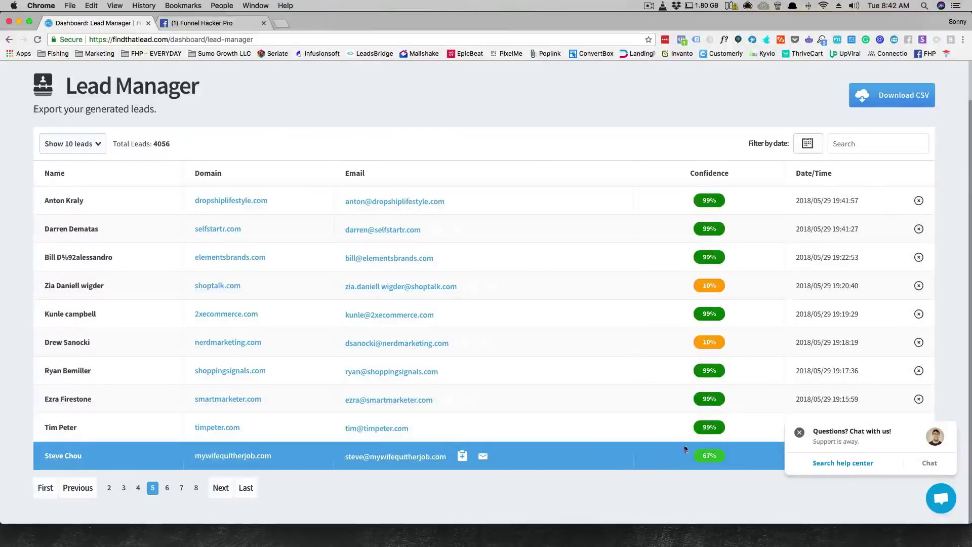
{"action": "left_click", "coordinate": [167, 488]}
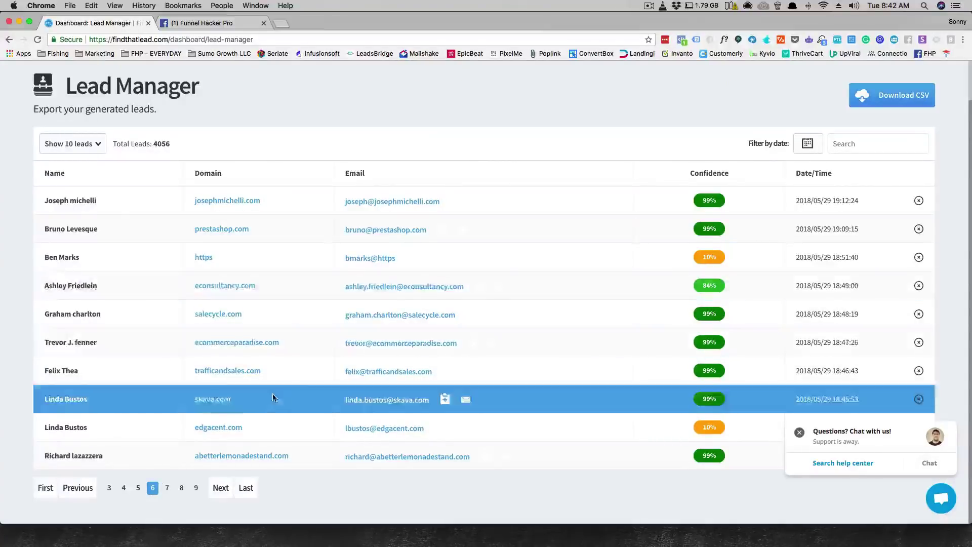
{"action": "left_click", "coordinate": [168, 488]}
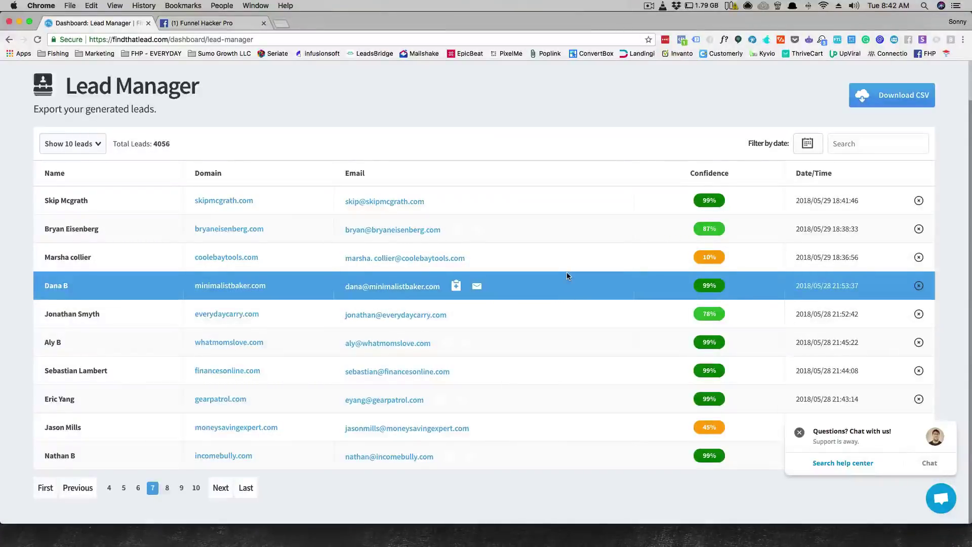
{"action": "scroll", "coordinate": [211, 141], "scroll_direction": "up", "scroll_amount": 2}
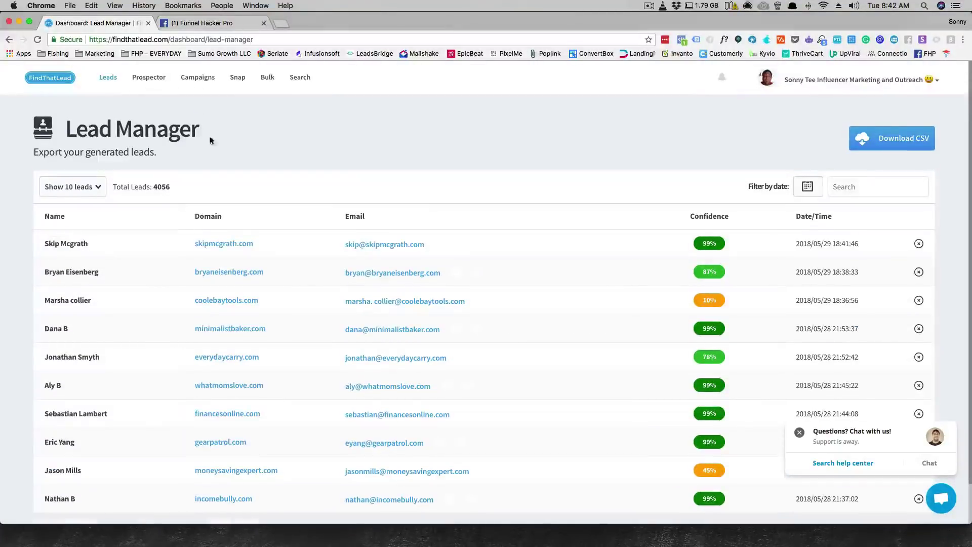
{"action": "left_click", "coordinate": [141, 83]}
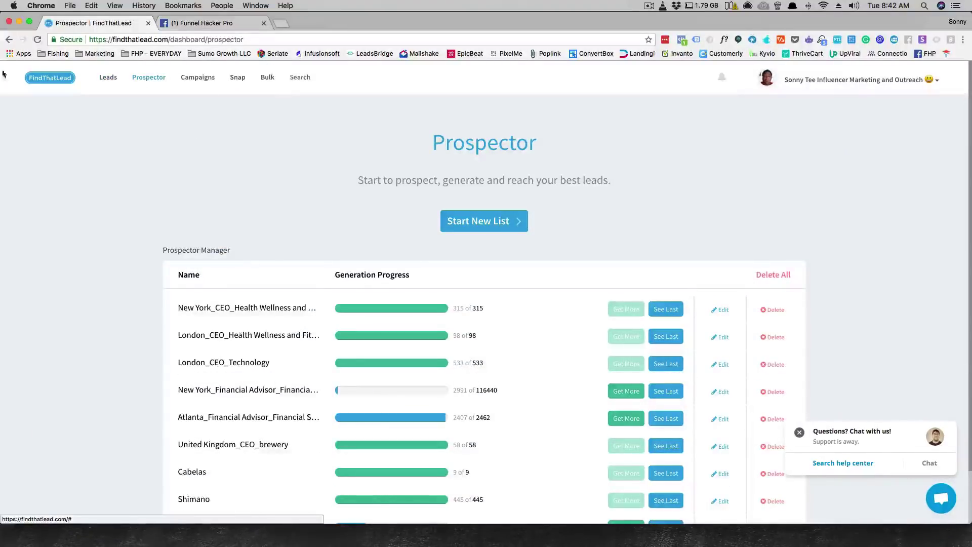
Start a new prospect list targeting both Location and Company Industry
{"action": "left_click", "coordinate": [101, 81]}
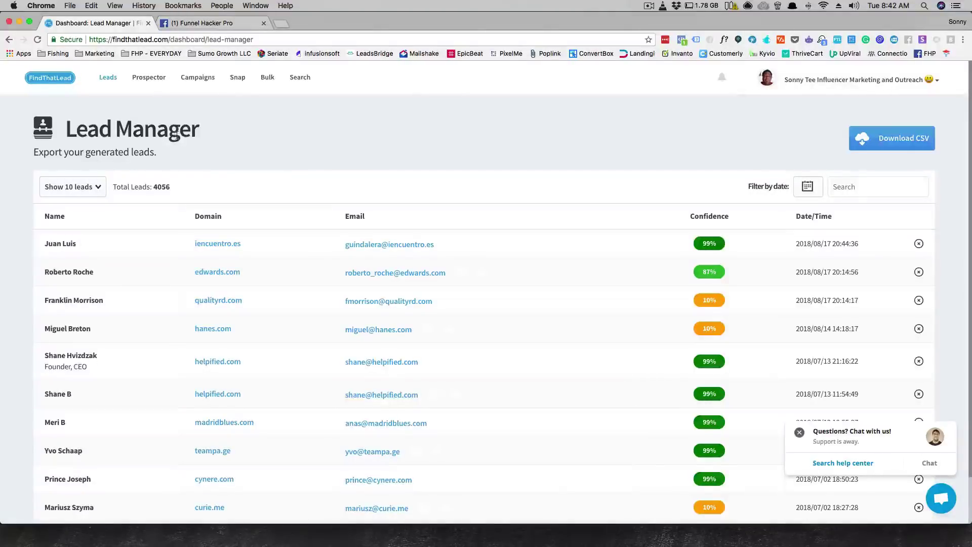
{"action": "left_click", "coordinate": [139, 77]}
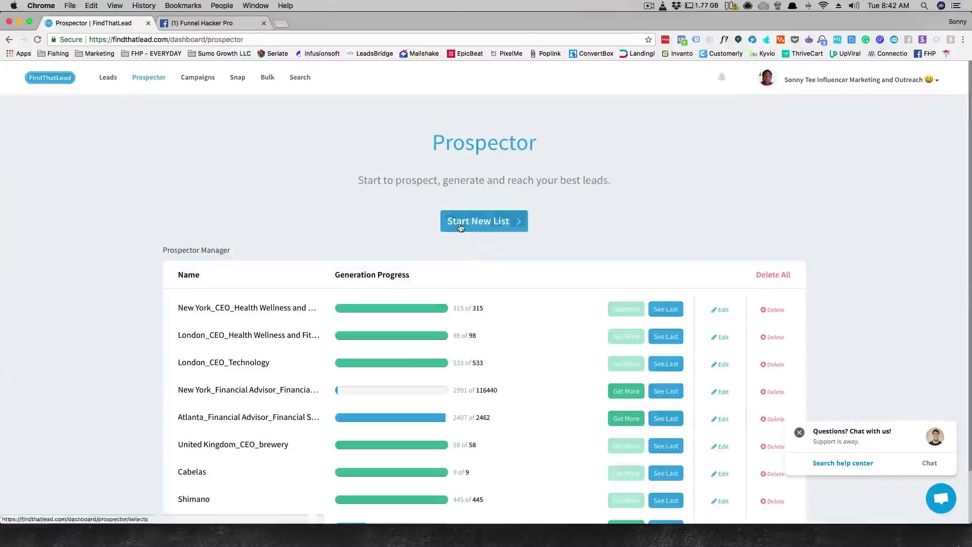
{"action": "left_click", "coordinate": [457, 222]}
{"action": "left_click", "coordinate": [794, 286]}
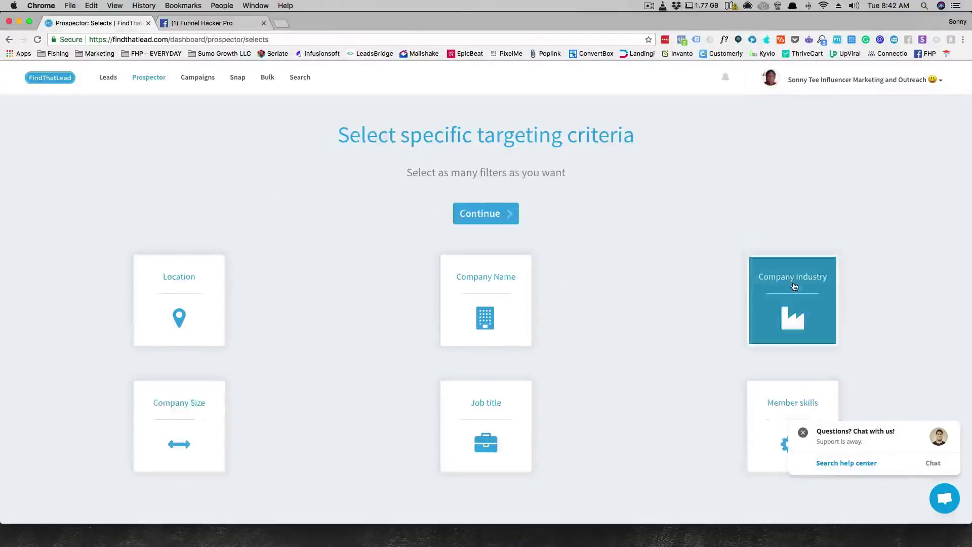
{"action": "left_click", "coordinate": [198, 302]}
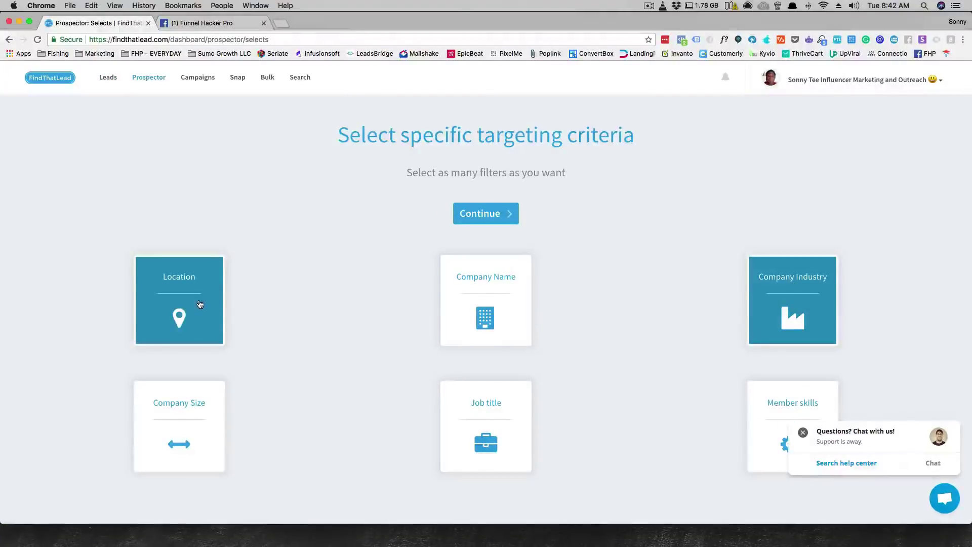
{"action": "left_click", "coordinate": [479, 213]}
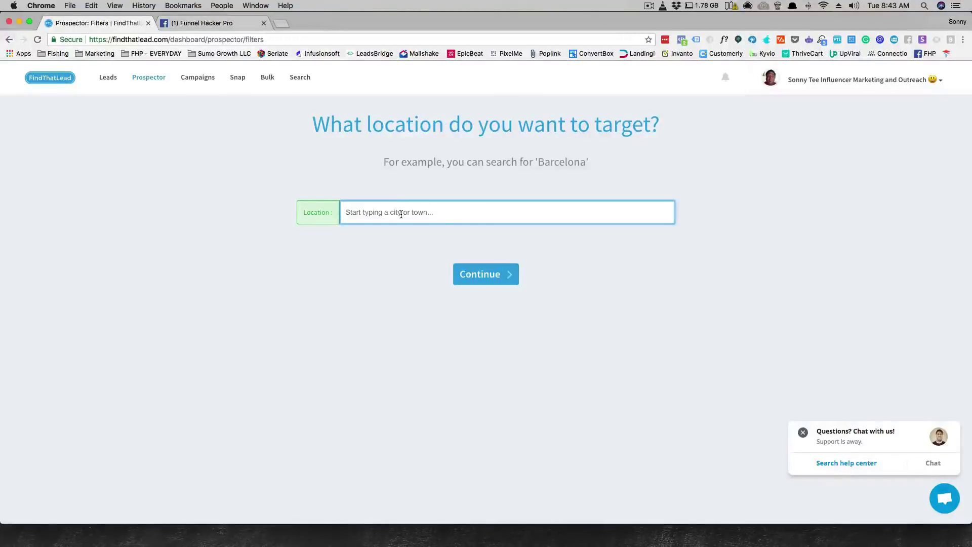
Add New York and Los Angeles as target locations
{"action": "type", "text": "New"}
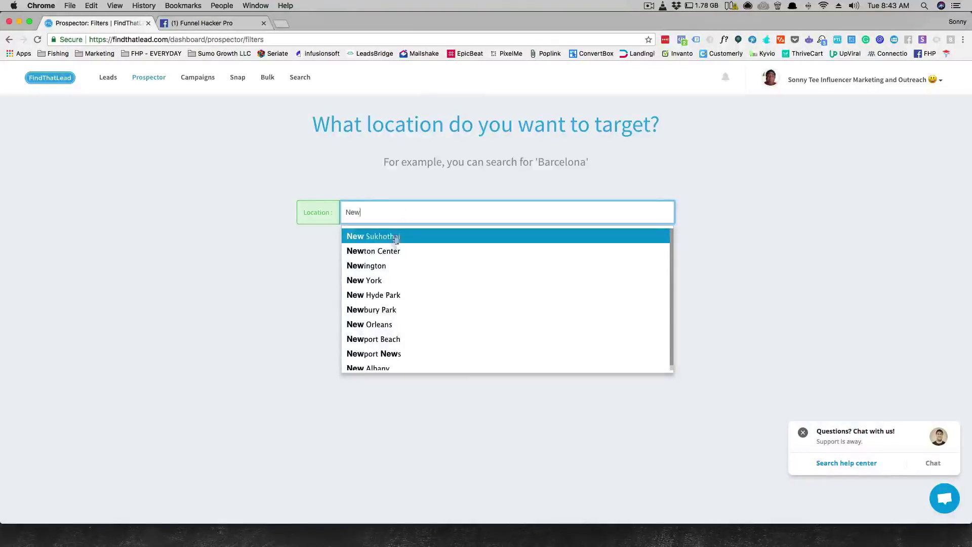
{"action": "left_click", "coordinate": [382, 279]}
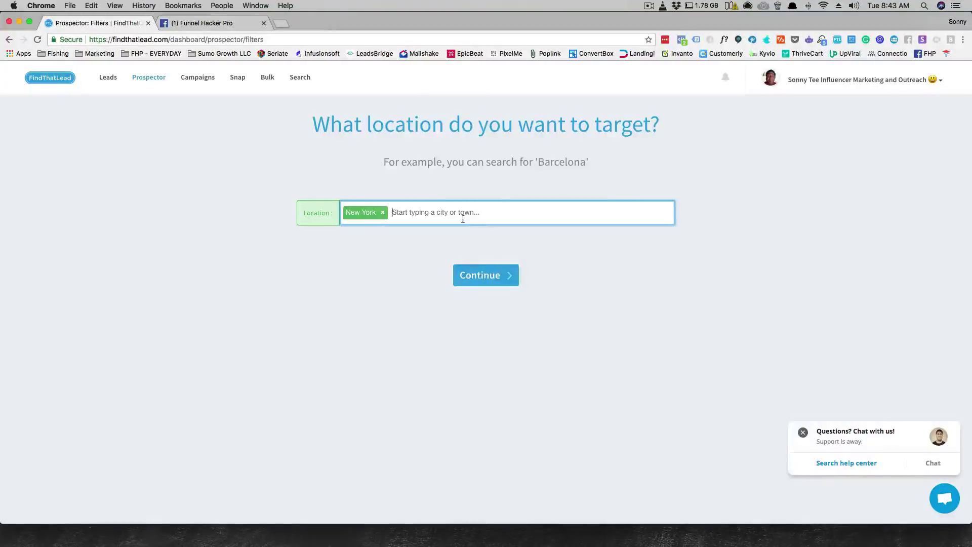
{"action": "type", "text": "los"}
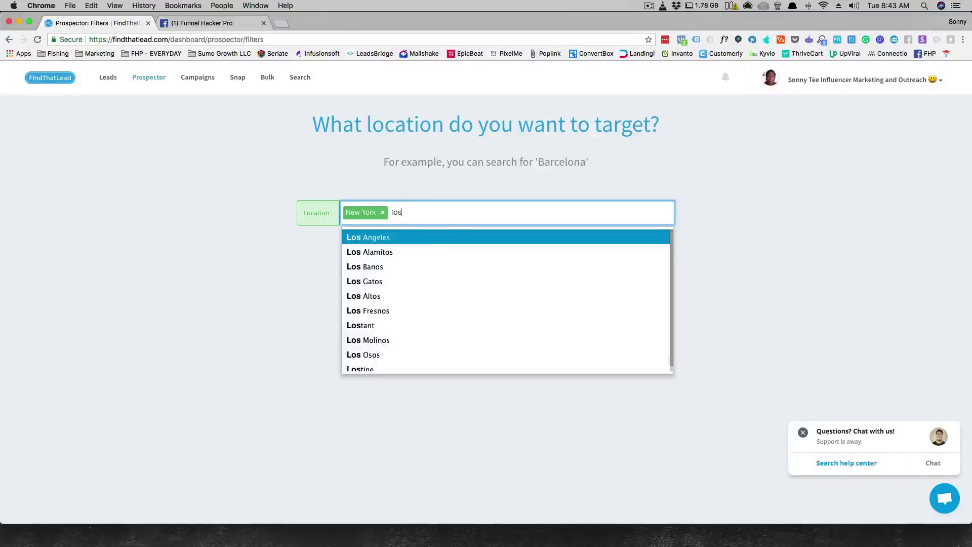
{"action": "left_click", "coordinate": [399, 242]}
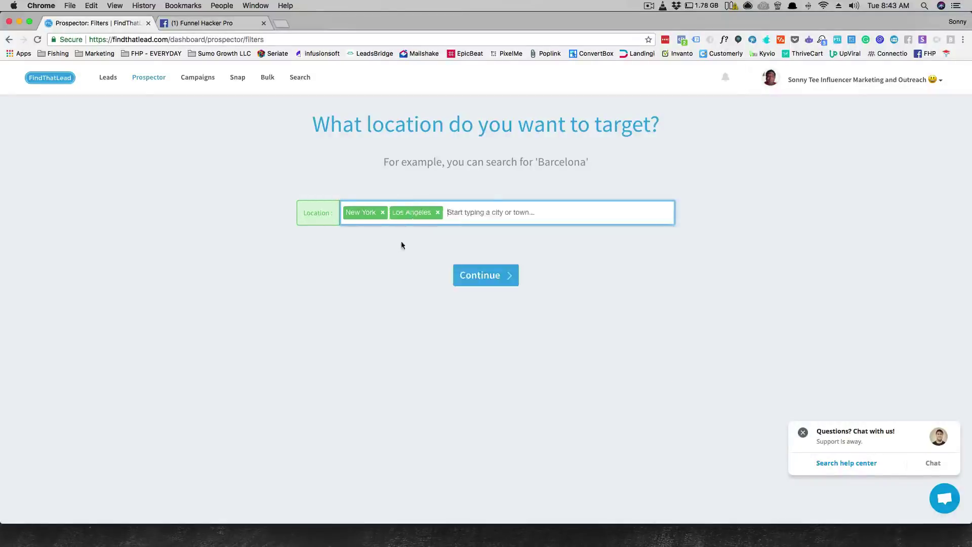
{"action": "left_click", "coordinate": [464, 273]}
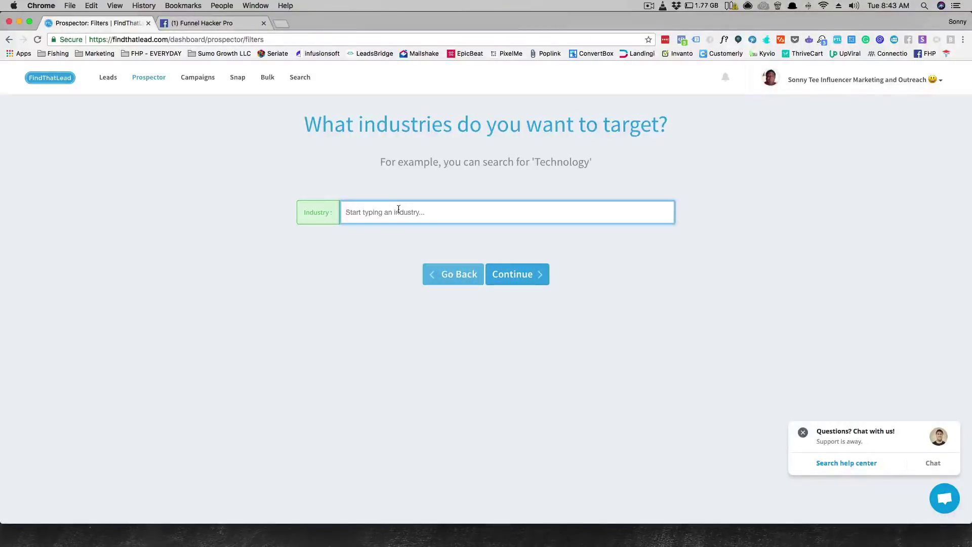
Target the Machinery industry and proceed to naming the list
{"action": "type", "text": "mach"}
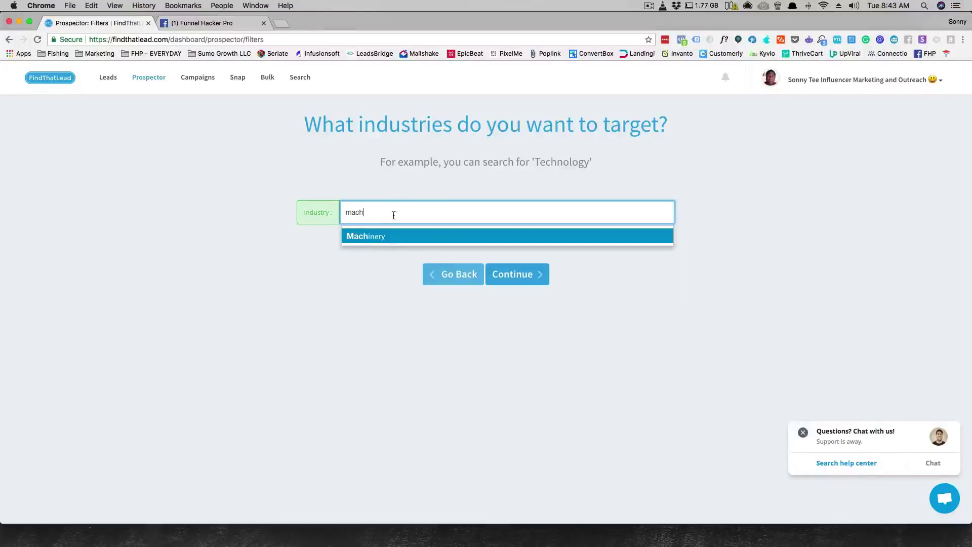
{"action": "left_click", "coordinate": [378, 237]}
{"action": "left_click", "coordinate": [507, 276]}
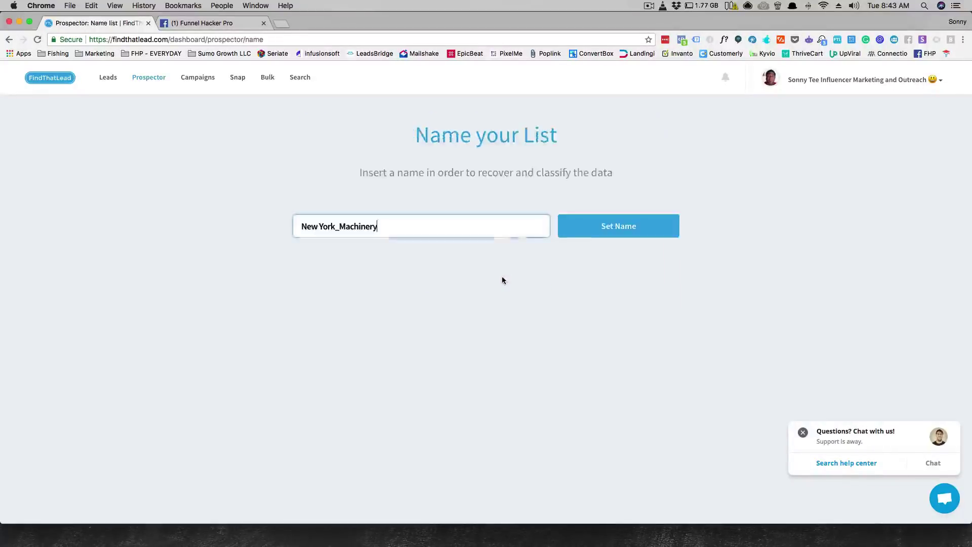
Submit the name New York_Machinery and continue past the list-limit warning to 2978 results
{"action": "left_click", "coordinate": [599, 236]}
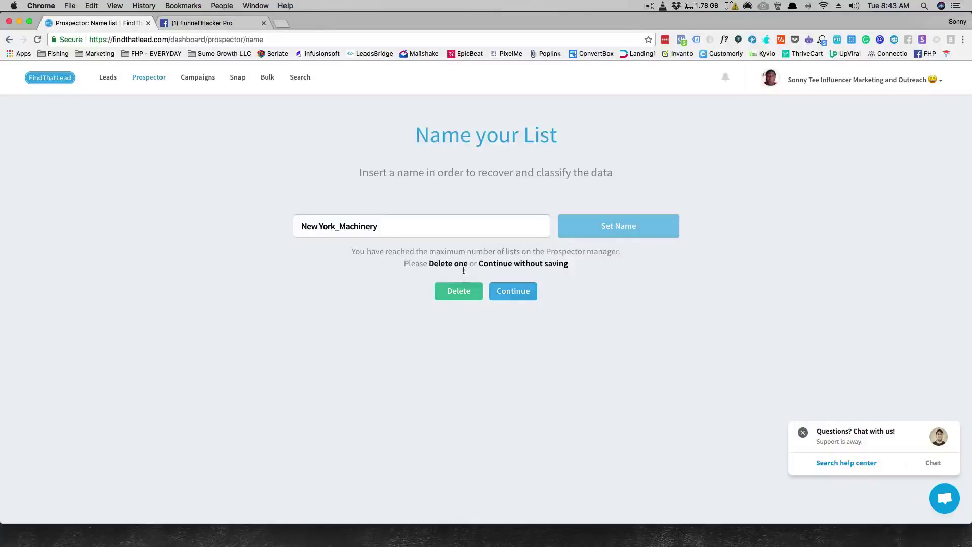
{"action": "left_click", "coordinate": [491, 291]}
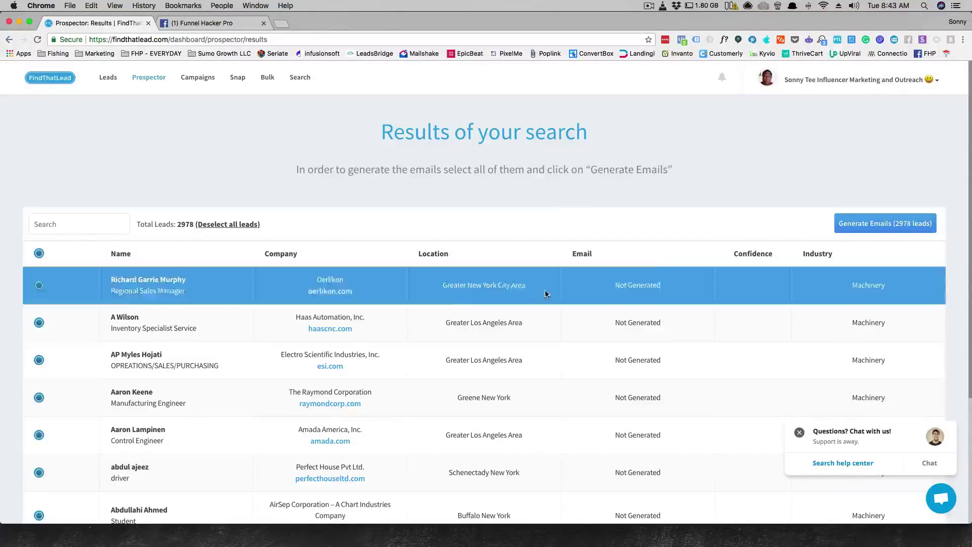
Uncheck the first lead, the Buffalo New York lead and Perfect House Pvt Ltd, leaving 2972 selected
{"action": "scroll", "coordinate": [640, 303], "scroll_direction": "down", "scroll_amount": 5}
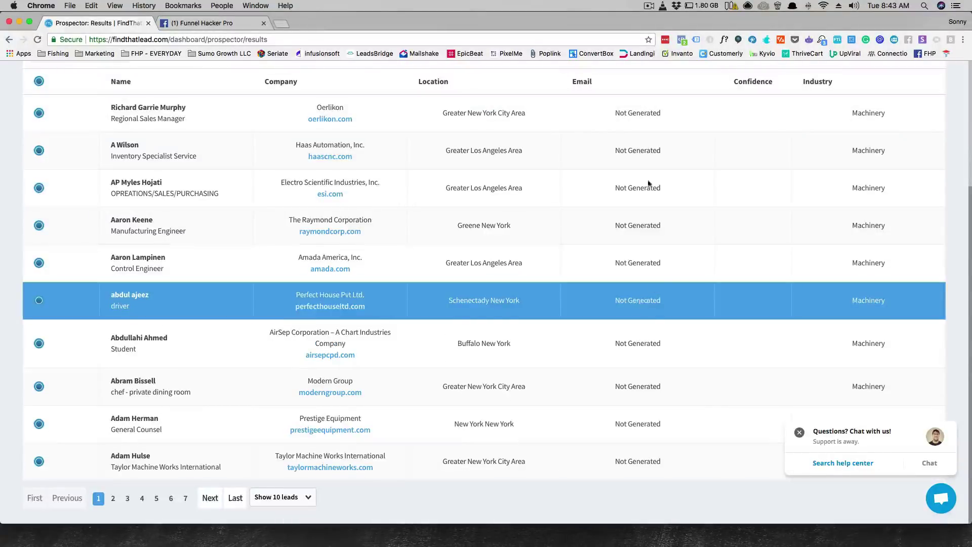
{"action": "scroll", "coordinate": [648, 183], "scroll_direction": "up", "scroll_amount": 5}
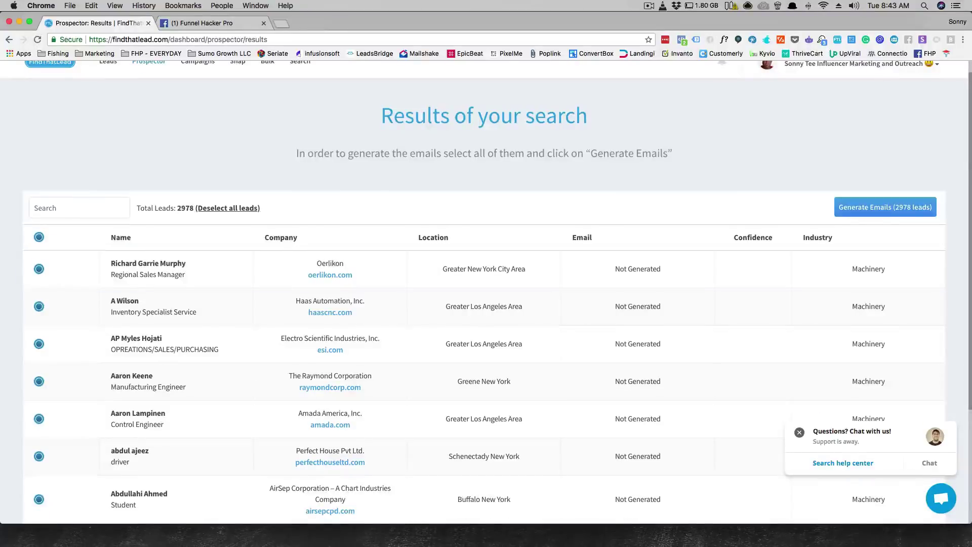
{"action": "left_click", "coordinate": [38, 272]}
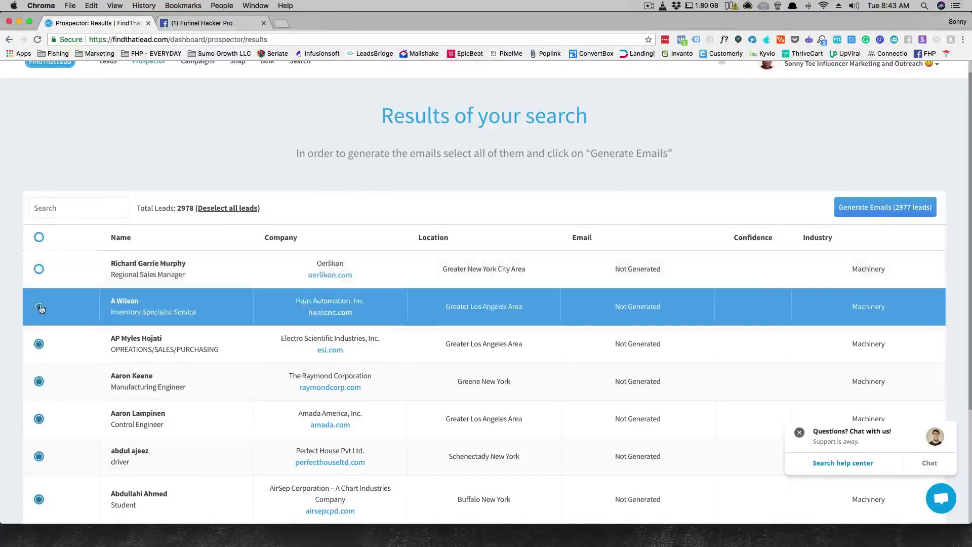
{"action": "scroll", "coordinate": [40, 349], "scroll_direction": "down", "scroll_amount": 5}
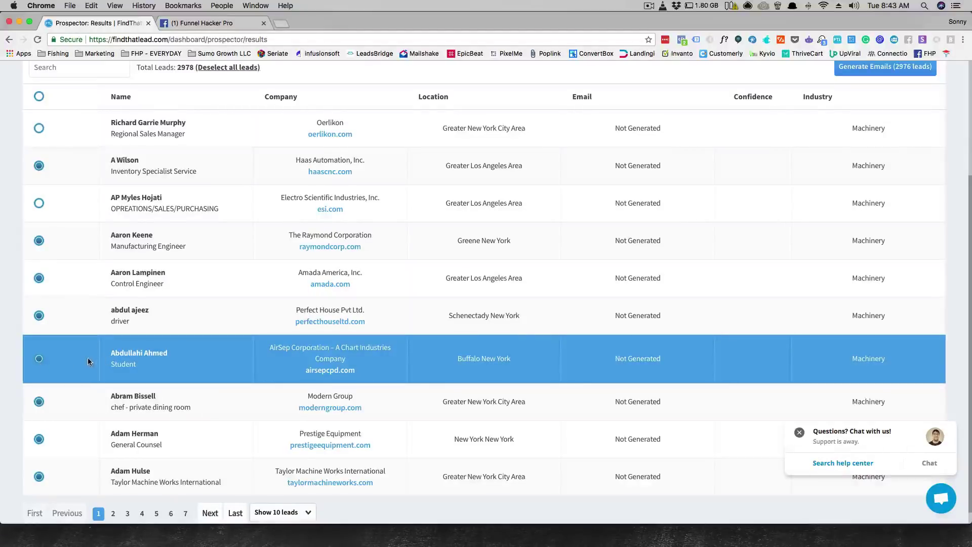
{"action": "scroll", "coordinate": [88, 356], "scroll_direction": "down", "scroll_amount": 1}
{"action": "left_click", "coordinate": [40, 345]}
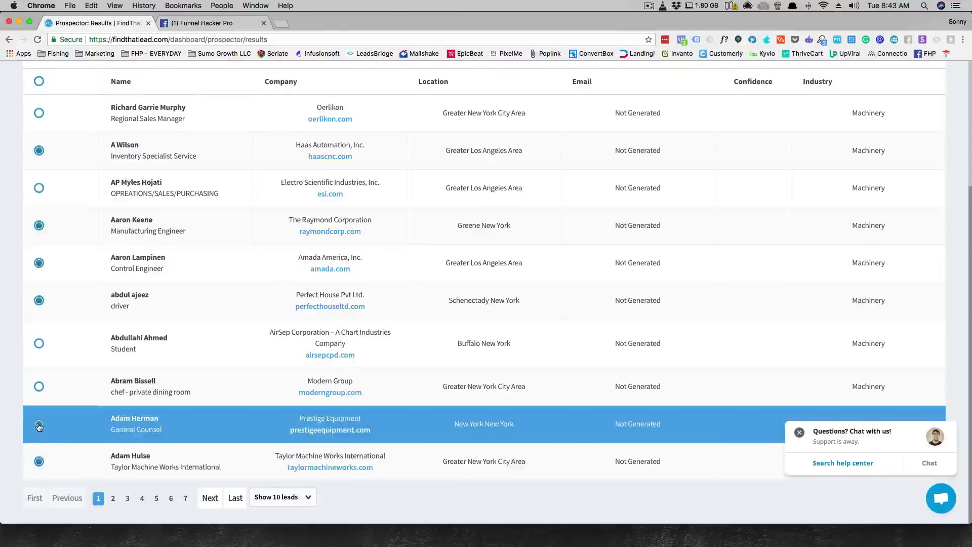
{"action": "scroll", "coordinate": [74, 396], "scroll_direction": "up", "scroll_amount": 4}
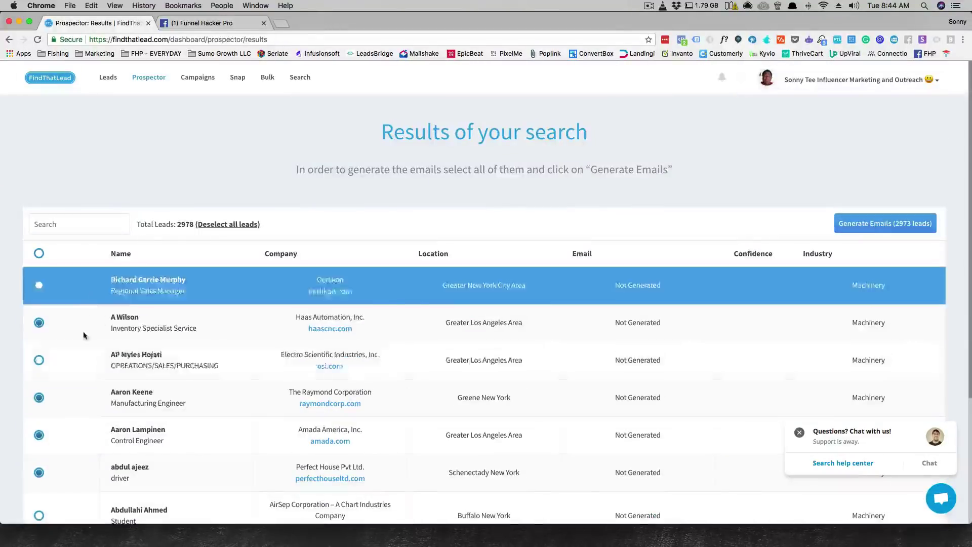
{"action": "scroll", "coordinate": [98, 327], "scroll_direction": "down", "scroll_amount": 4}
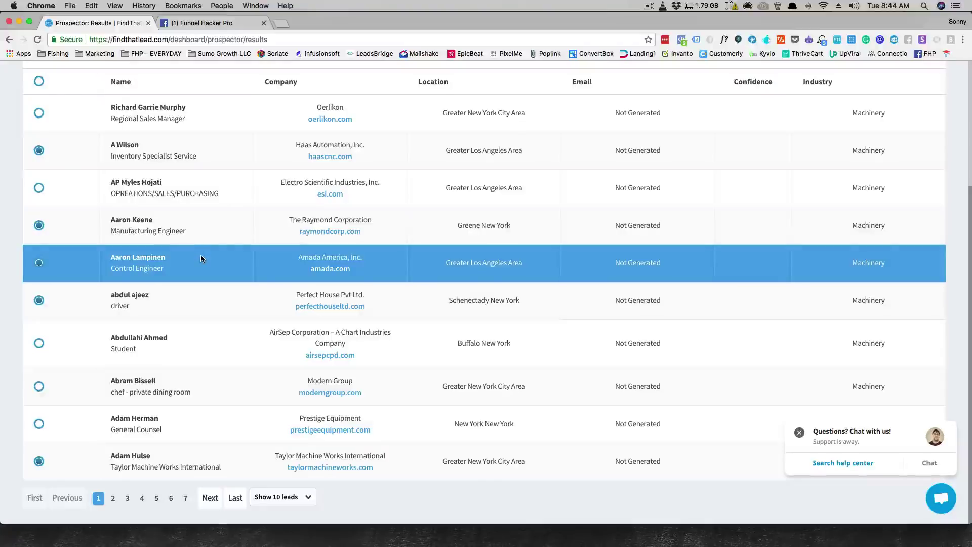
{"action": "scroll", "coordinate": [200, 255], "scroll_direction": "up", "scroll_amount": 2}
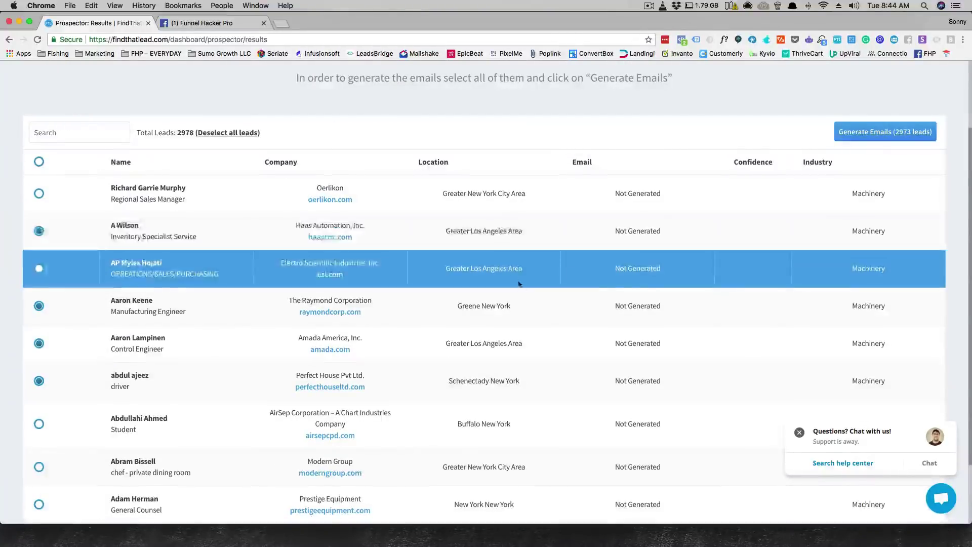
{"action": "scroll", "coordinate": [545, 286], "scroll_direction": "down", "scroll_amount": 2}
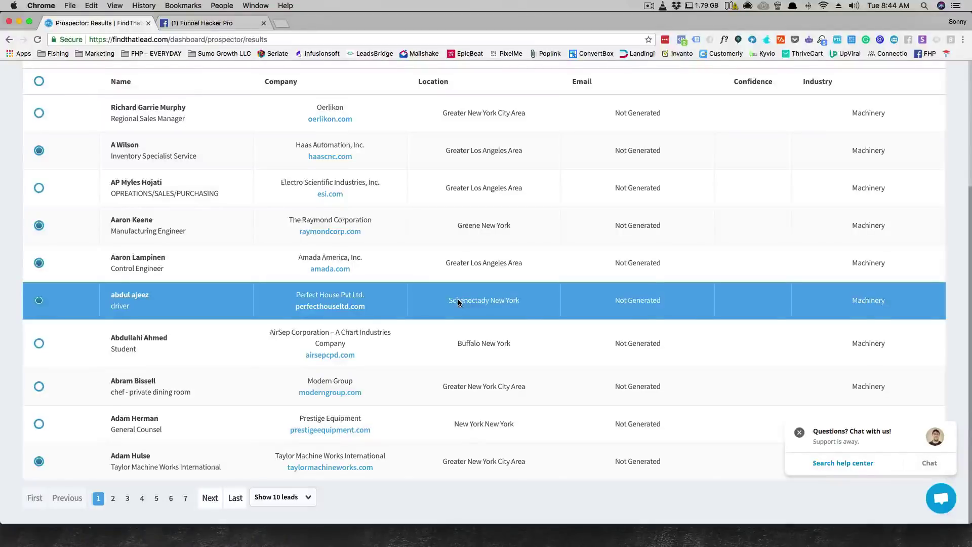
{"action": "left_click", "coordinate": [39, 303]}
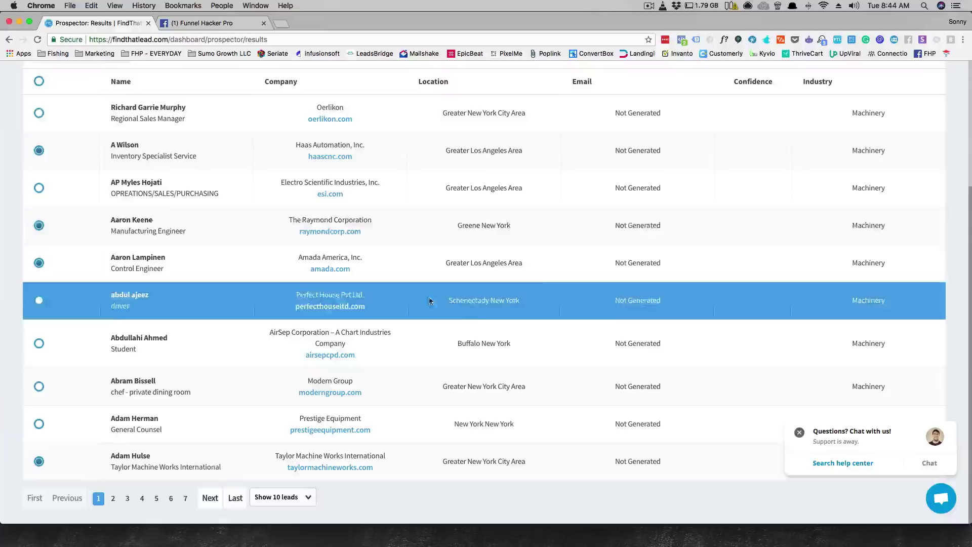
{"action": "scroll", "coordinate": [607, 223], "scroll_direction": "up", "scroll_amount": 4}
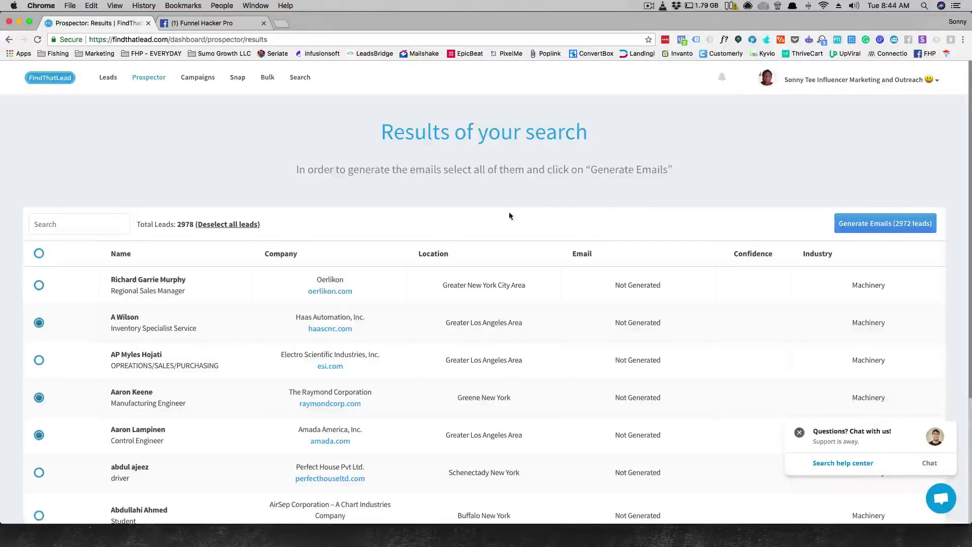
Go to Campaigns, reaching the add-new-campaign Leads step with its CSV upload
{"action": "left_click", "coordinate": [200, 78]}
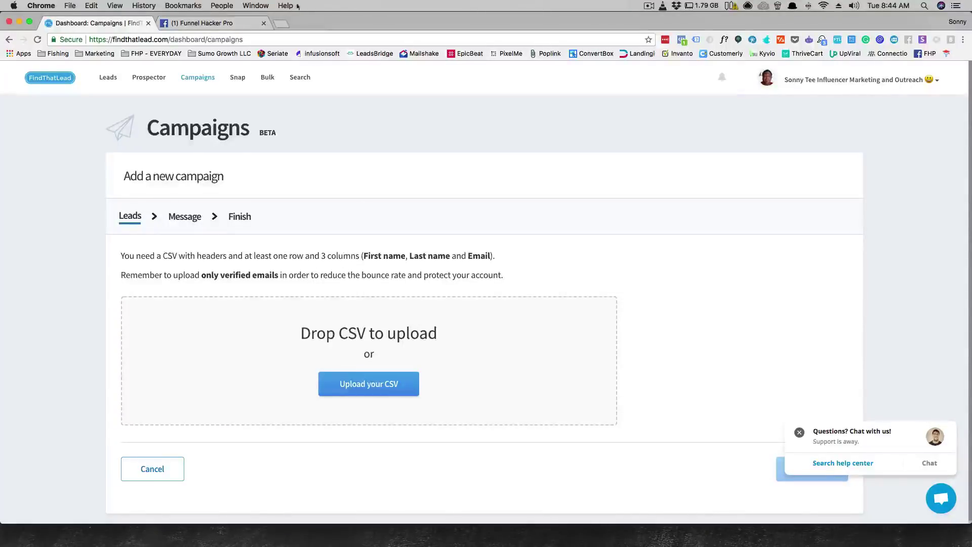
Back in the Funnel Hacker Pro group, expand and read the pinned Actionable.me lifetime-deal announcement
{"action": "left_click", "coordinate": [185, 24]}
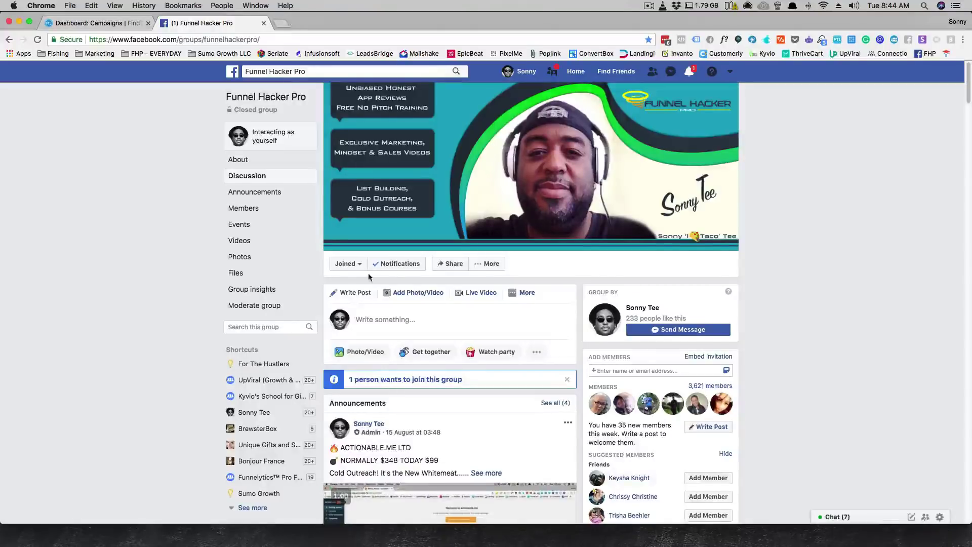
{"action": "scroll", "coordinate": [368, 272], "scroll_direction": "down", "scroll_amount": 5}
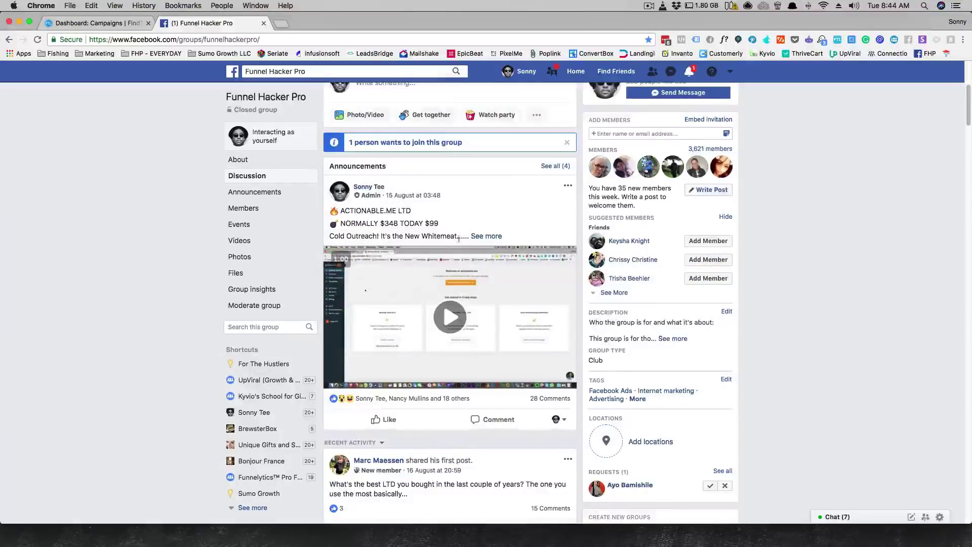
{"action": "scroll", "coordinate": [451, 263], "scroll_direction": "down", "scroll_amount": 4}
{"action": "scroll", "coordinate": [423, 297], "scroll_direction": "up", "scroll_amount": 2}
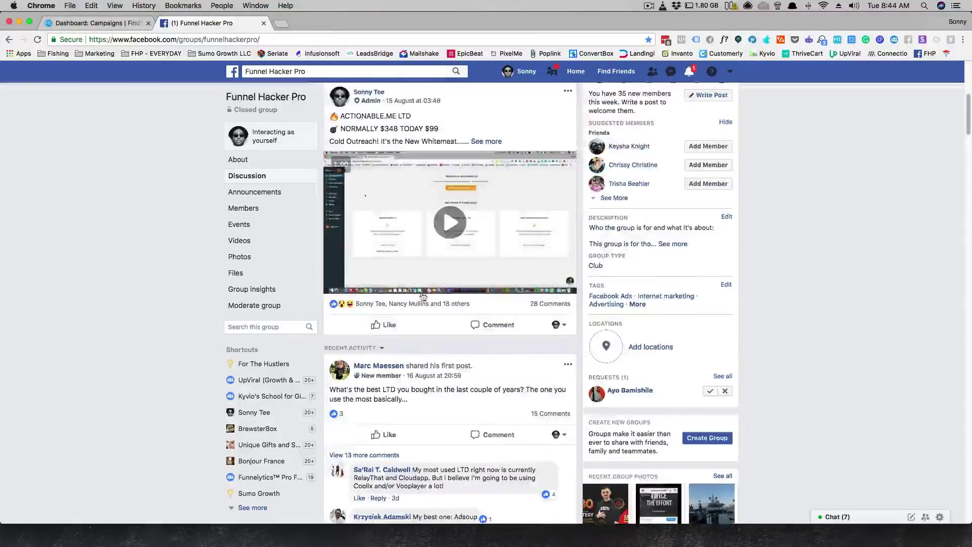
{"action": "scroll", "coordinate": [423, 297], "scroll_direction": "up", "scroll_amount": 4}
{"action": "left_click", "coordinate": [485, 353]}
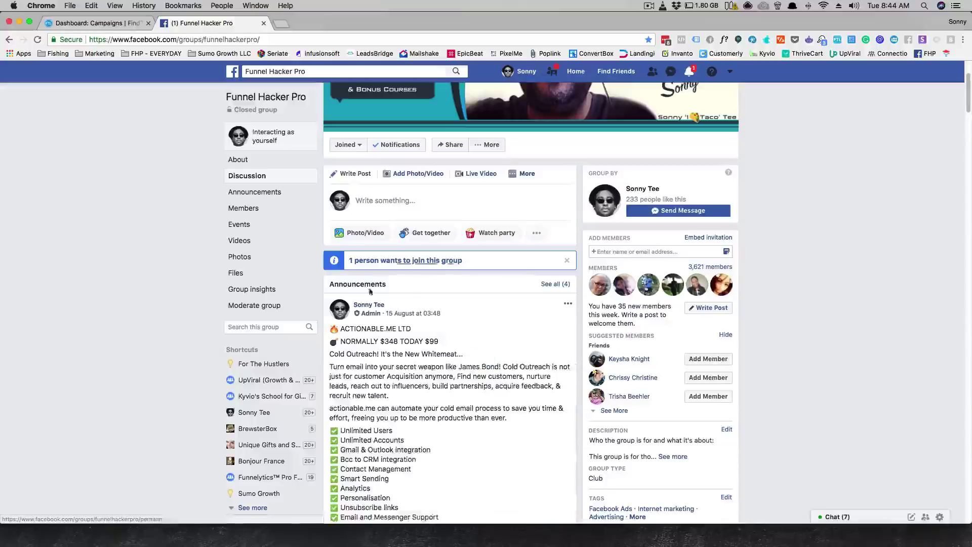
{"action": "scroll", "coordinate": [370, 291], "scroll_direction": "down", "scroll_amount": 3}
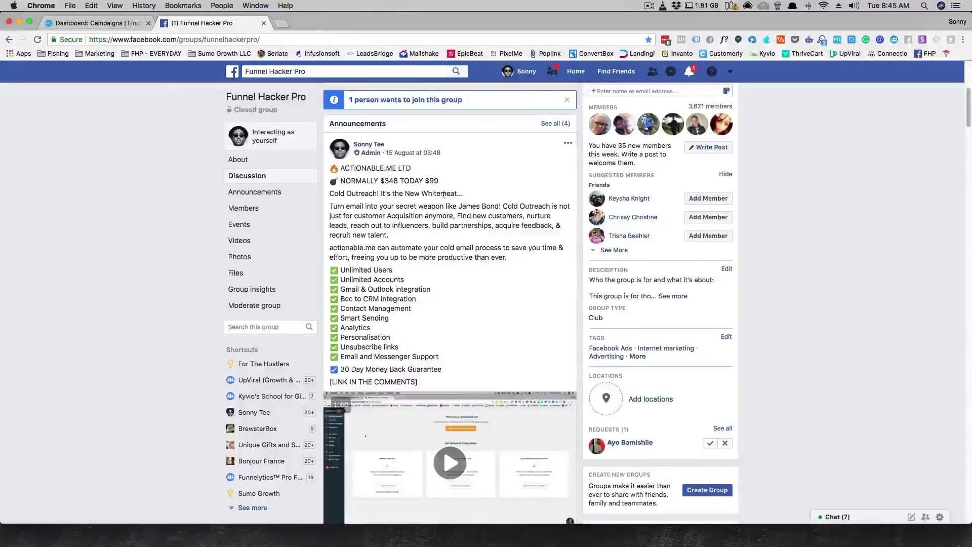
{"action": "scroll", "coordinate": [477, 217], "scroll_direction": "down", "scroll_amount": 4}
{"action": "scroll", "coordinate": [416, 230], "scroll_direction": "up", "scroll_amount": 2}
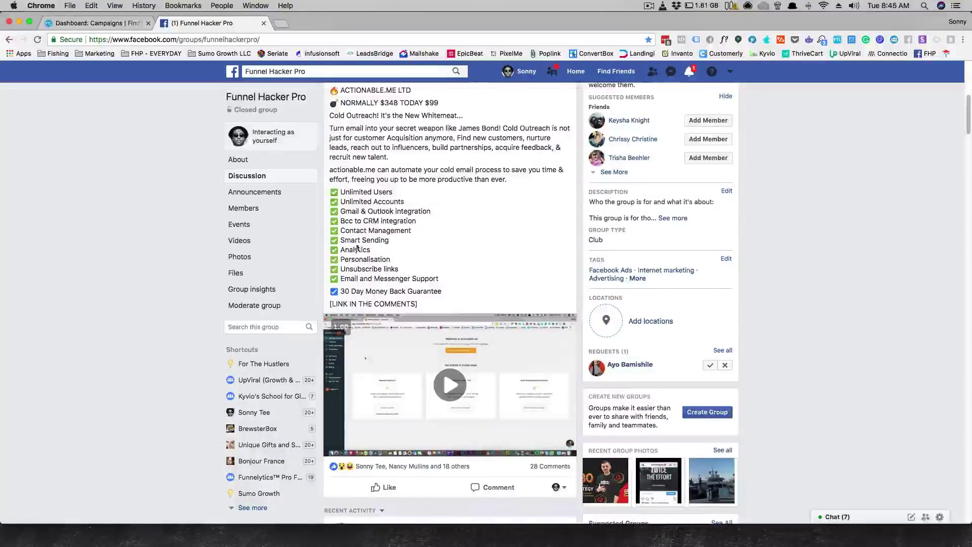
{"action": "scroll", "coordinate": [406, 244], "scroll_direction": "up", "scroll_amount": 4}
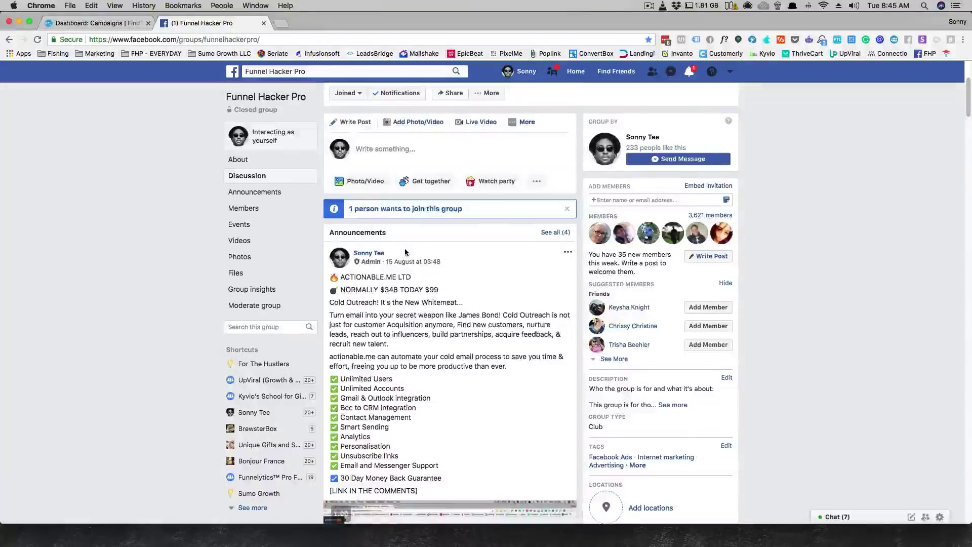
{"action": "scroll", "coordinate": [405, 251], "scroll_direction": "up", "scroll_amount": 4}
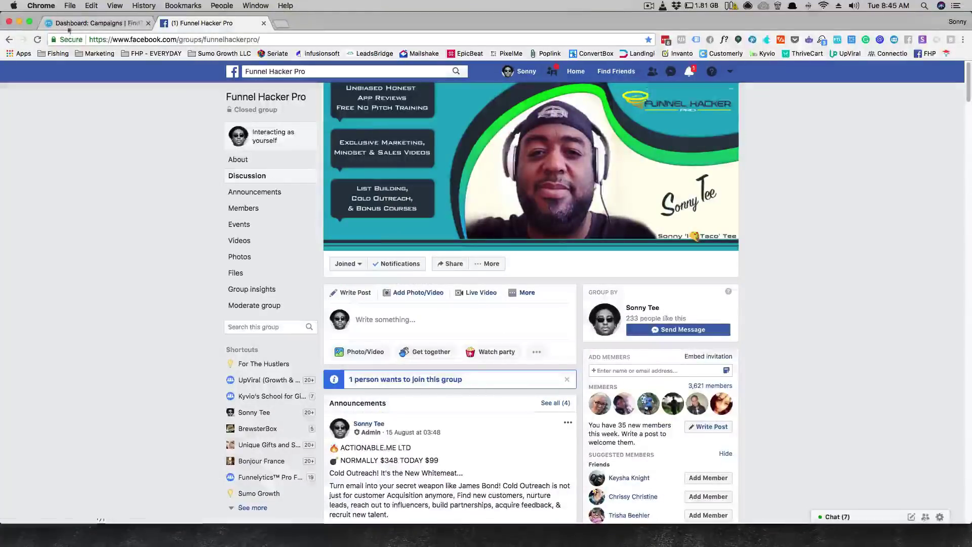
Go back to the FindThatLead campaign Leads step that awaits a CSV of names and emails
{"action": "left_click", "coordinate": [92, 23]}
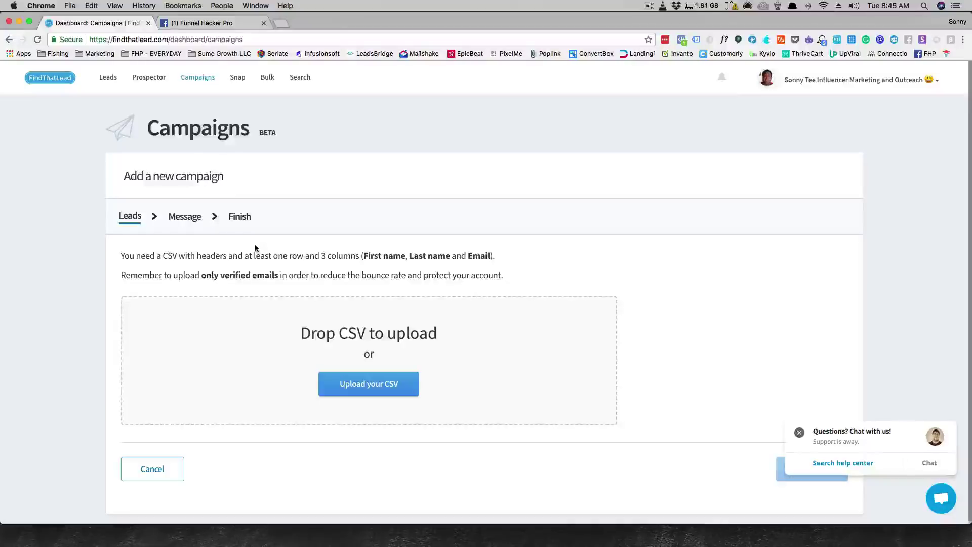
Bring up the Funnel Hacker Pro Facebook group and scroll to its Actionable.me announcement
{"action": "left_click", "coordinate": [208, 25]}
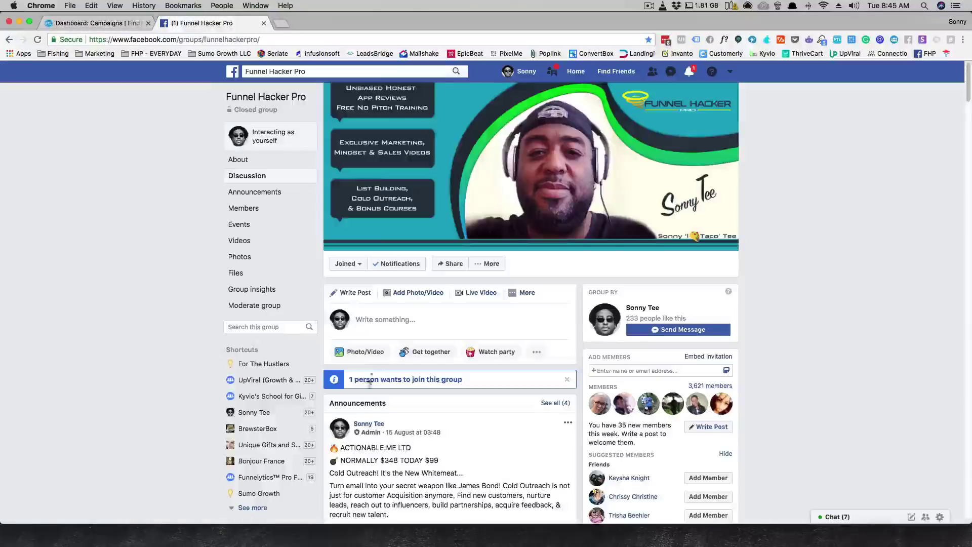
{"action": "scroll", "coordinate": [369, 384], "scroll_direction": "down", "scroll_amount": 5}
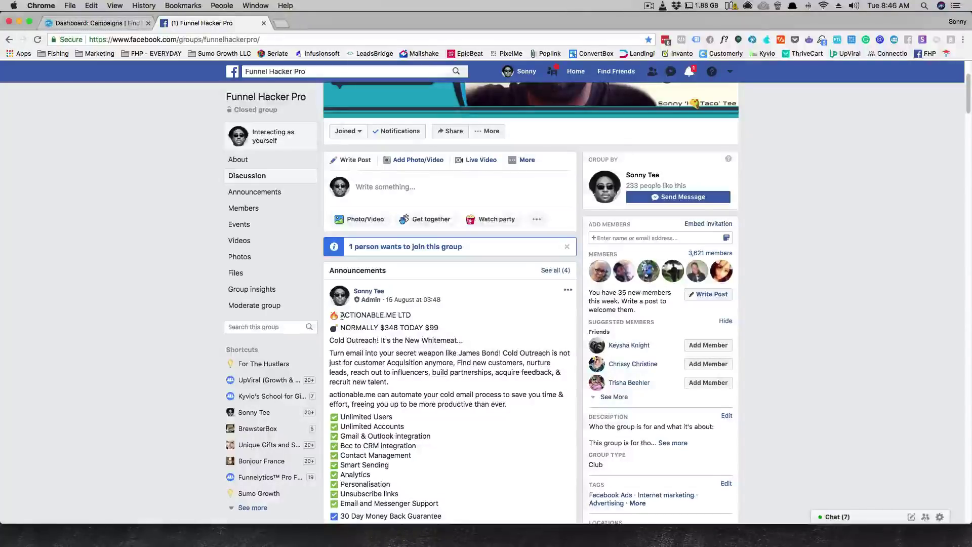
Return to FindThatLead and open the Snap business-card upload page, 1000 uploads left
{"action": "left_click", "coordinate": [101, 23]}
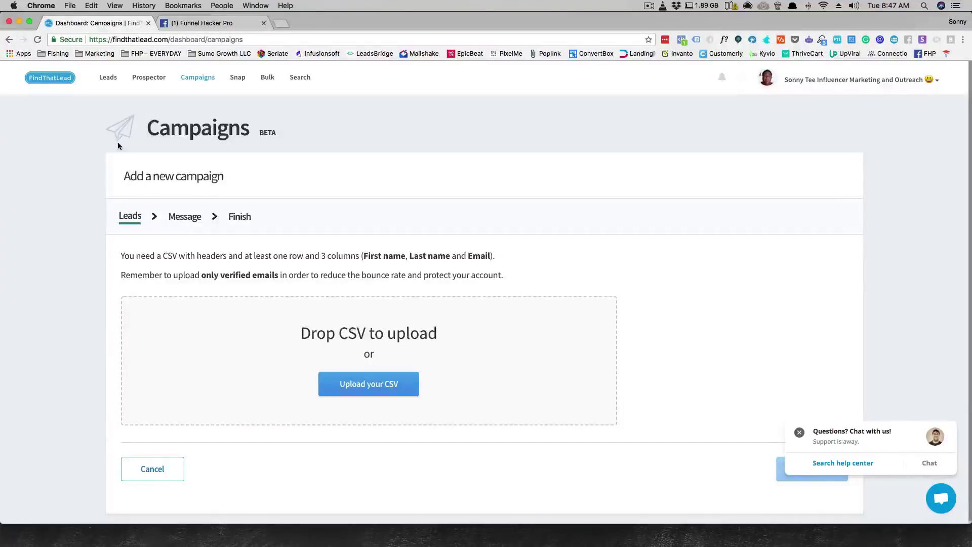
{"action": "left_click", "coordinate": [235, 79]}
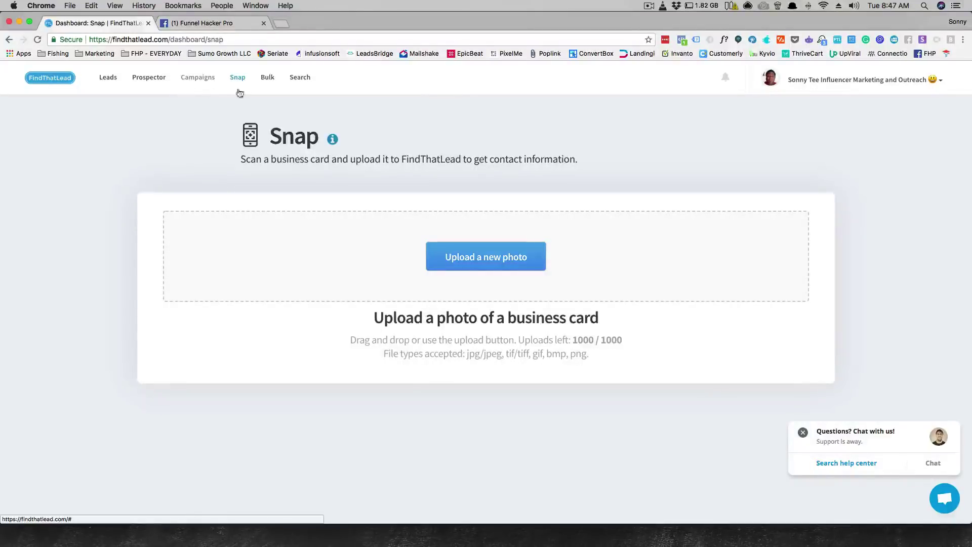
Move through Bulk and Search to the Lead Search finder with empty name and domain fields
{"action": "left_click", "coordinate": [264, 80]}
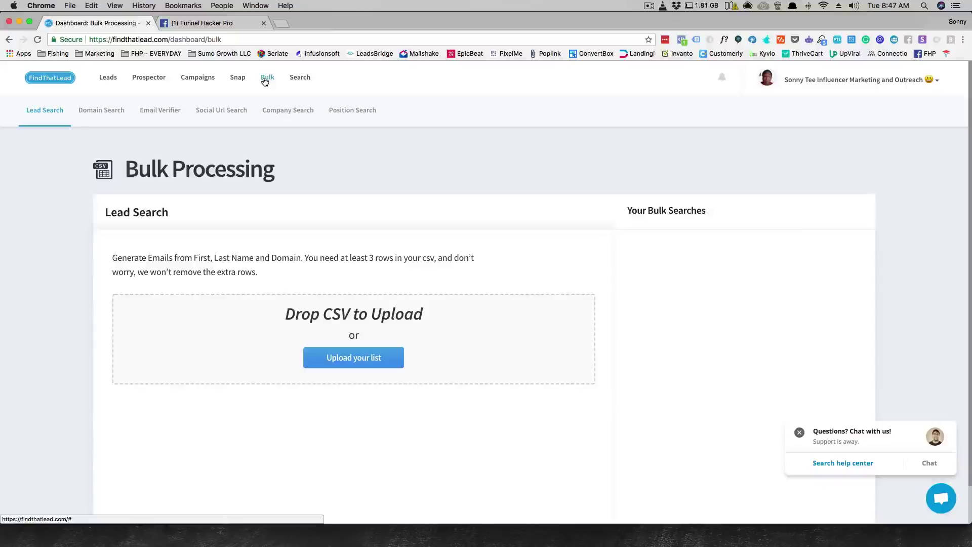
{"action": "left_click", "coordinate": [299, 79]}
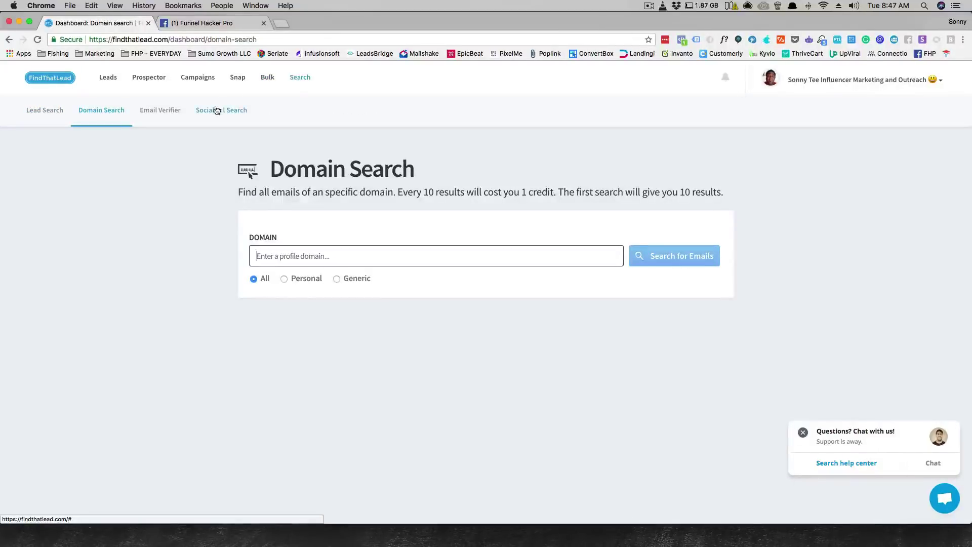
{"action": "left_click", "coordinate": [60, 113]}
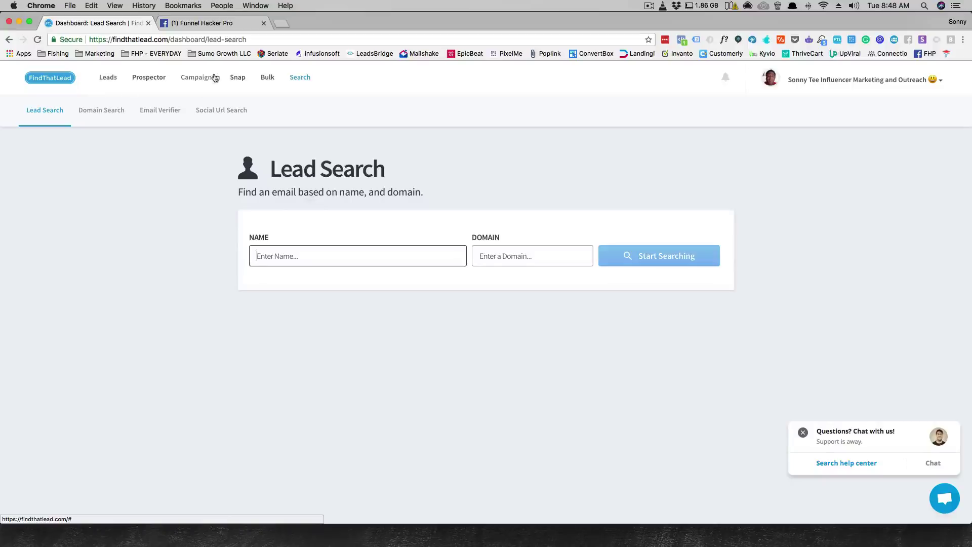
{"action": "left_click", "coordinate": [203, 23]}
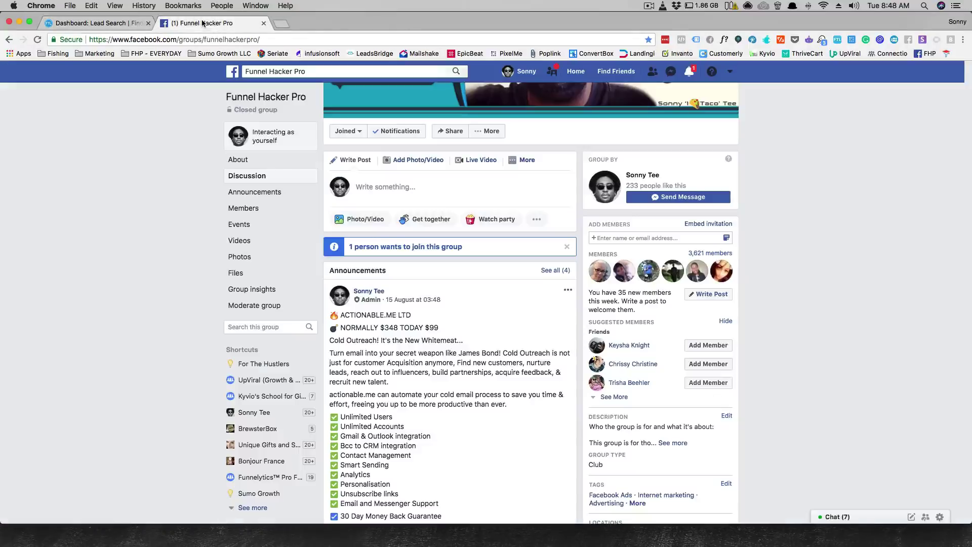
{"action": "left_click", "coordinate": [114, 23]}
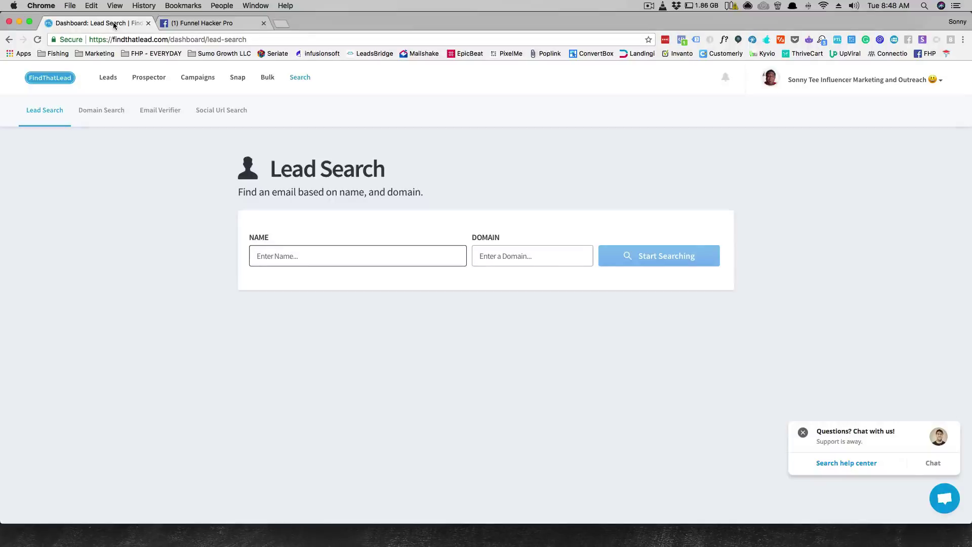
{"action": "left_click", "coordinate": [203, 23]}
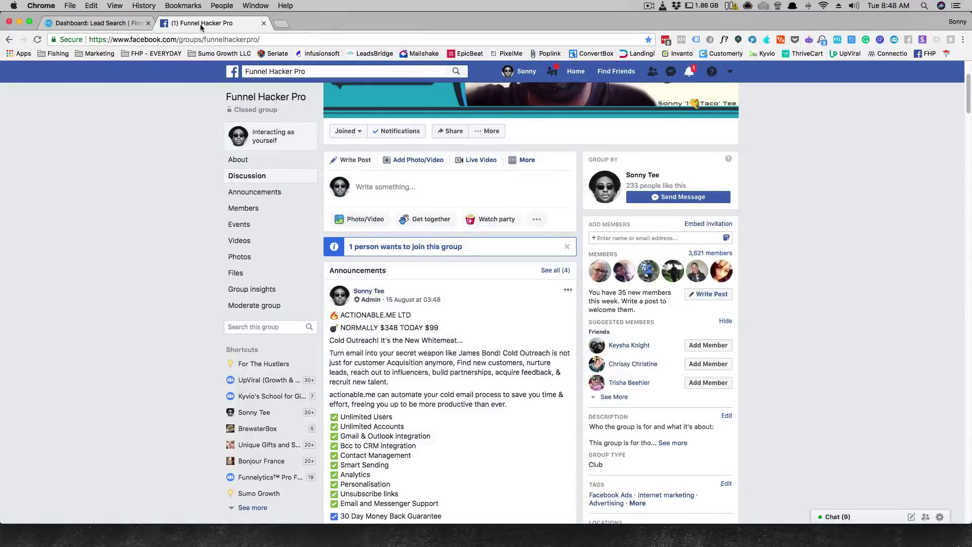
{"action": "left_click", "coordinate": [95, 24]}
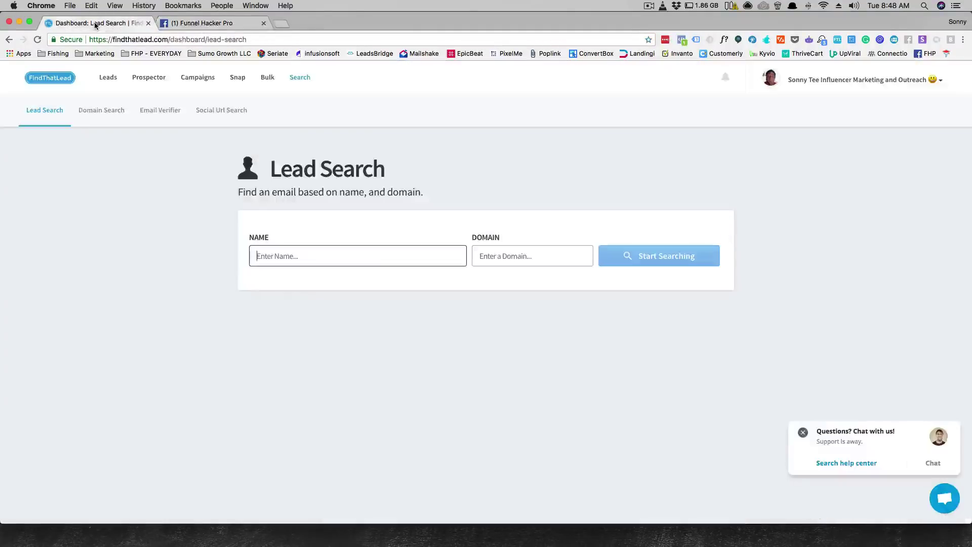